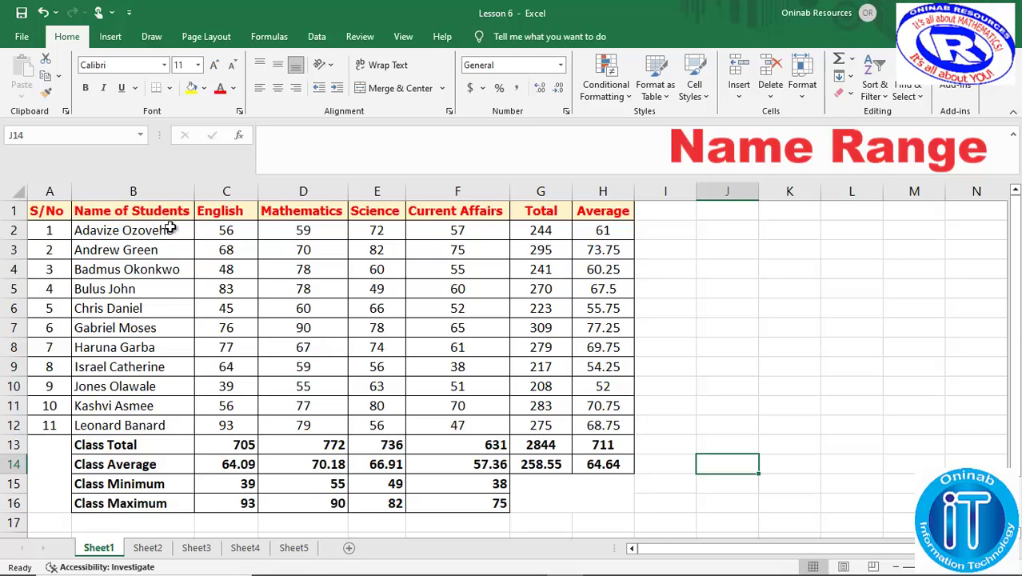
# Name the student name cells B2:B12 on Sheet1 as the range Names.
pyautogui.moveTo(169, 229); pyautogui.dragTo(171, 425)
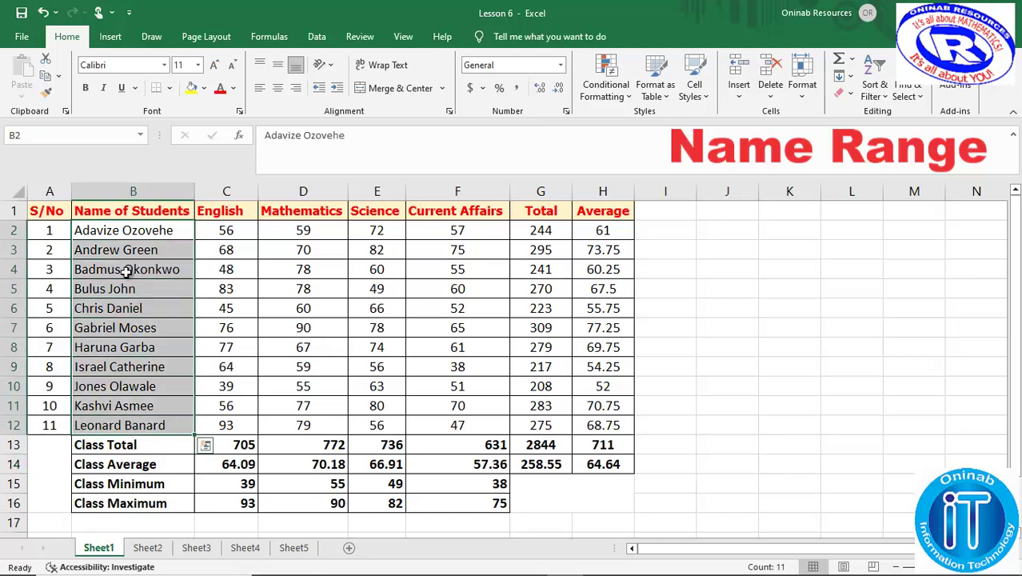
pyautogui.click(73, 135)
pyautogui.press('BackSpace')
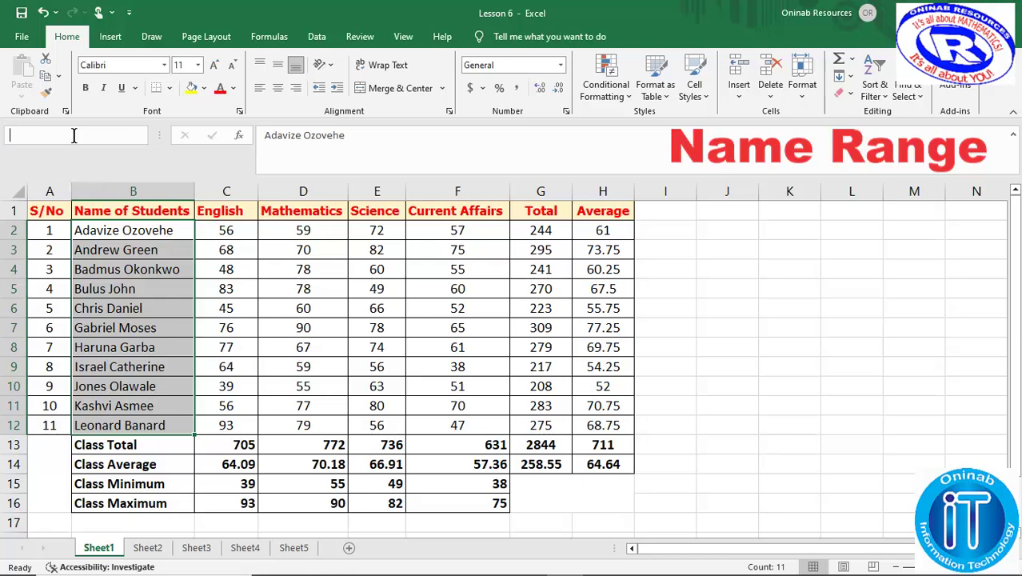
pyautogui.write('Names')
pyautogui.press('Return')
pyautogui.click(732, 320)
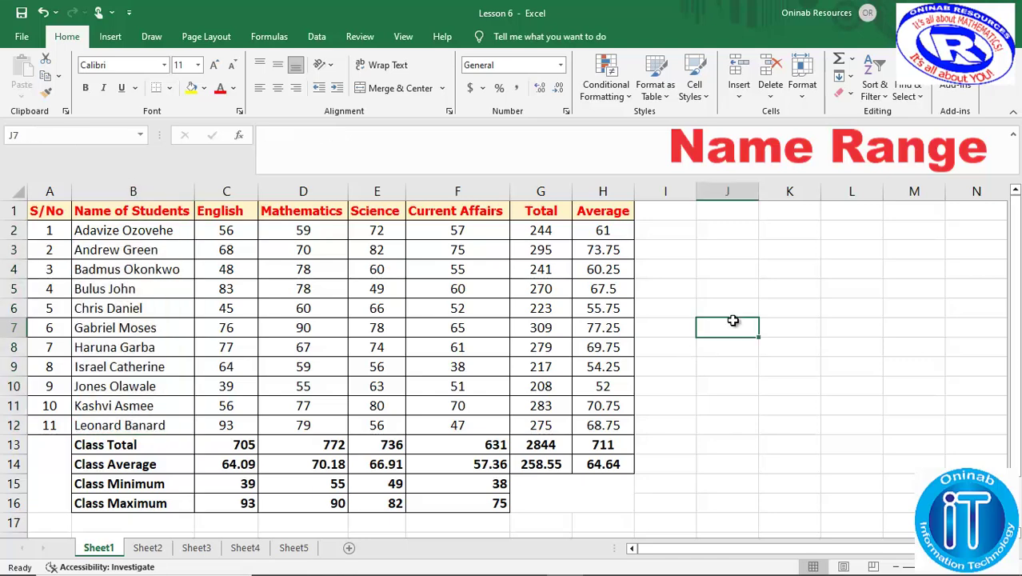
# Jump to the Names range to check which cells it covers.
pyautogui.click(140, 137)
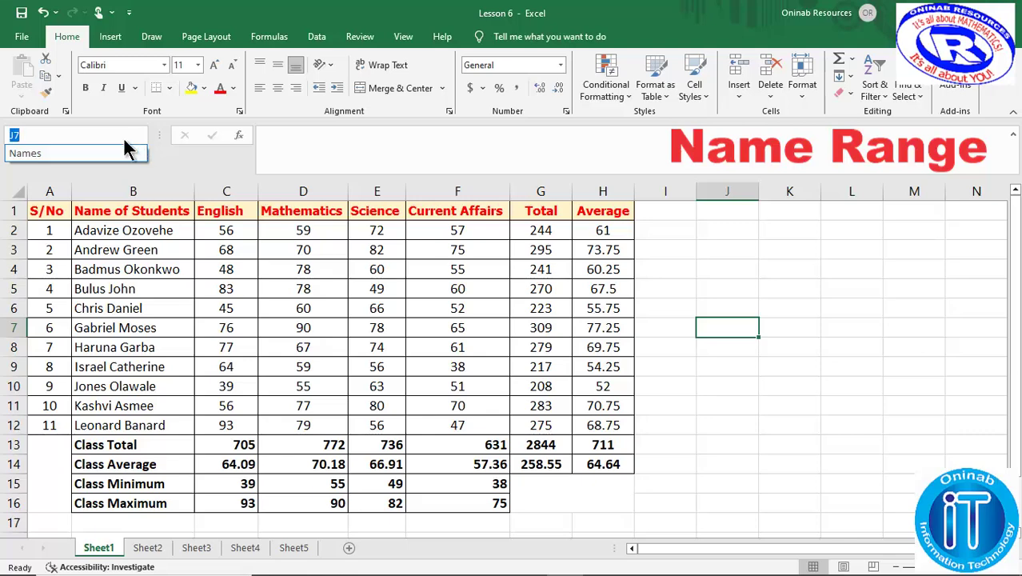
pyautogui.click(75, 153)
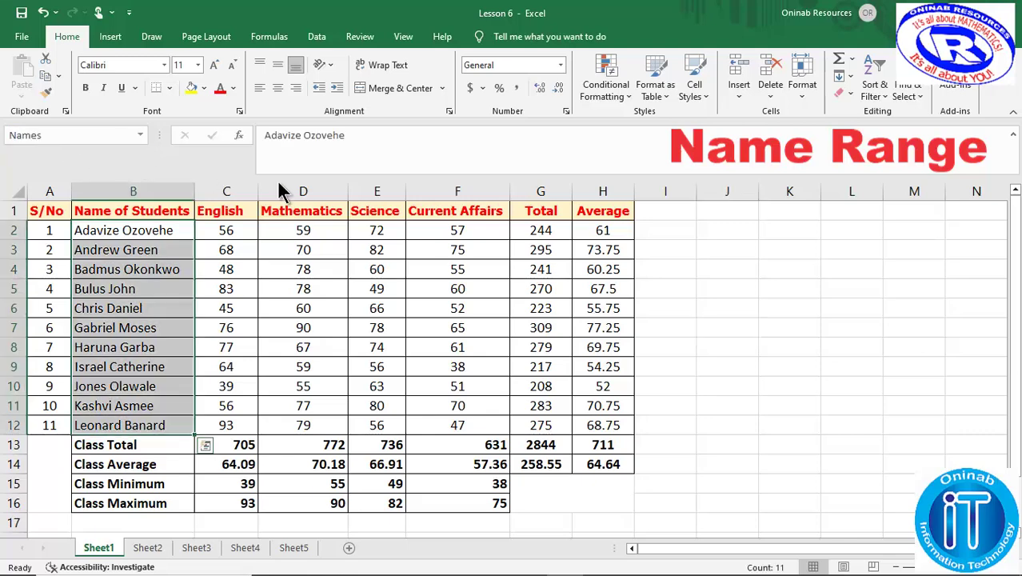
pyautogui.click(588, 311)
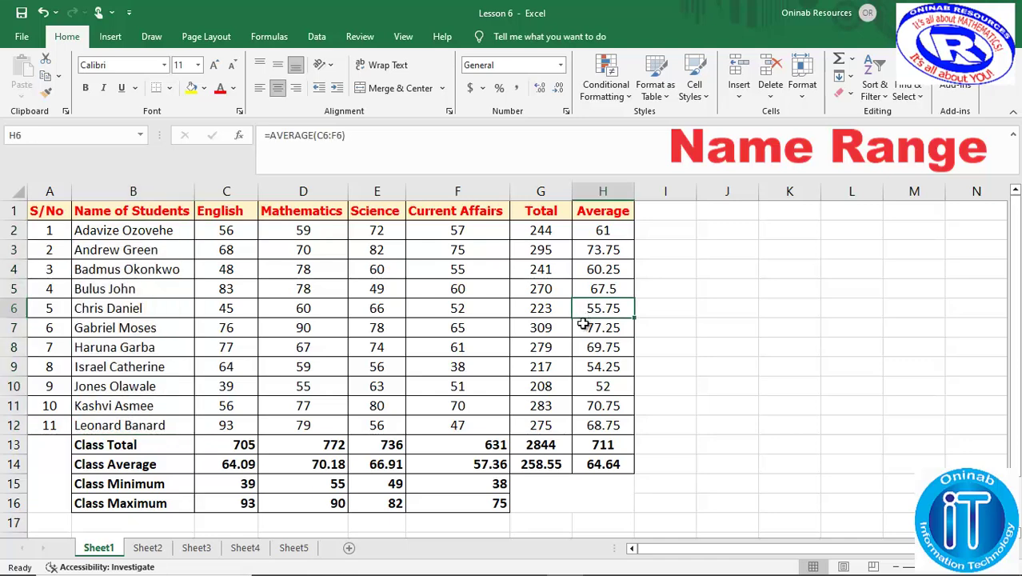
# Define the name English for the English scores in C2:C12, with Workbook scope.
pyautogui.click(228, 231)
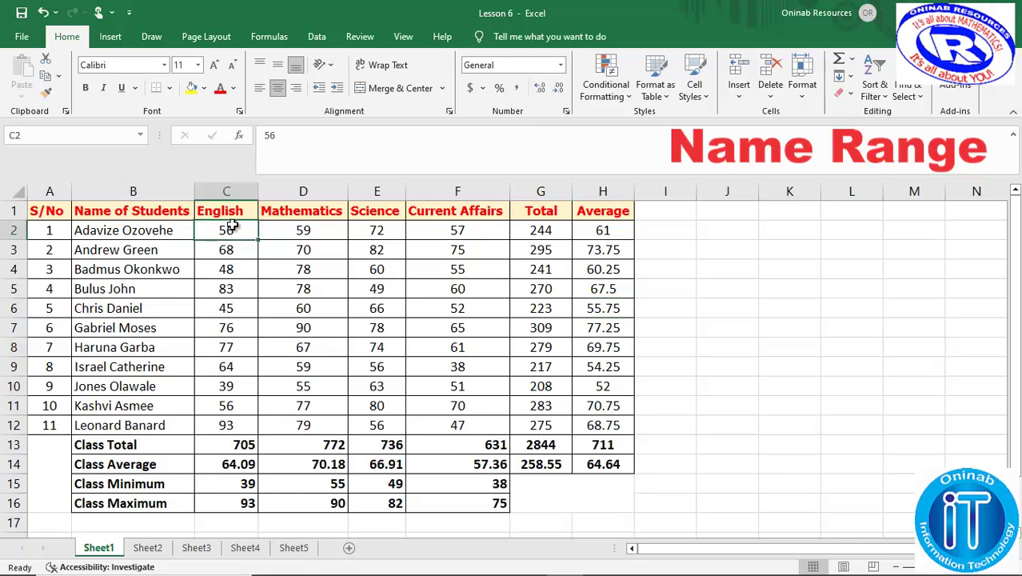
pyautogui.moveTo(228, 231); pyautogui.dragTo(227, 424)
pyautogui.click(738, 331)
pyautogui.moveTo(229, 230); pyautogui.dragTo(228, 424)
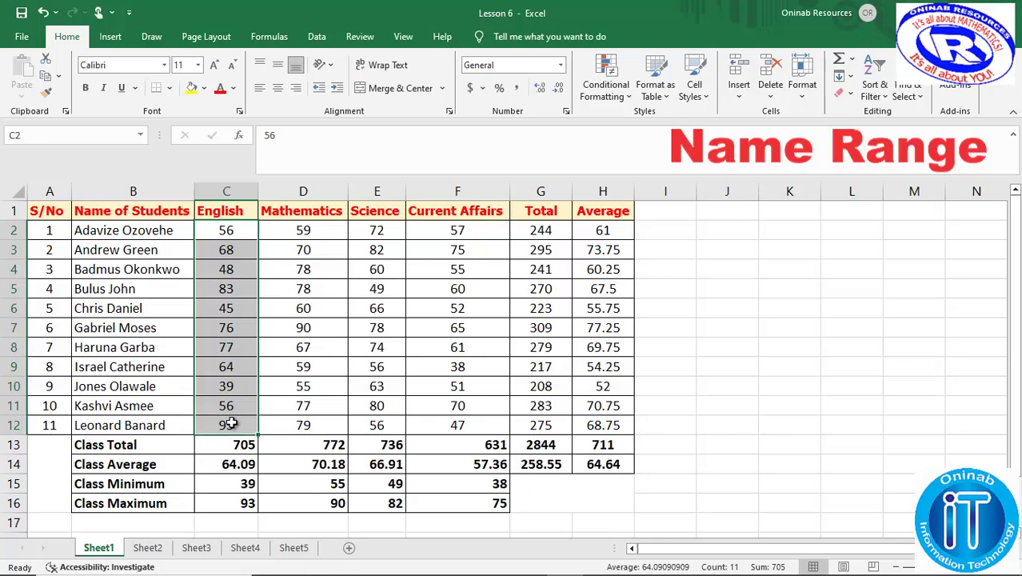
pyautogui.rightClick(241, 336)
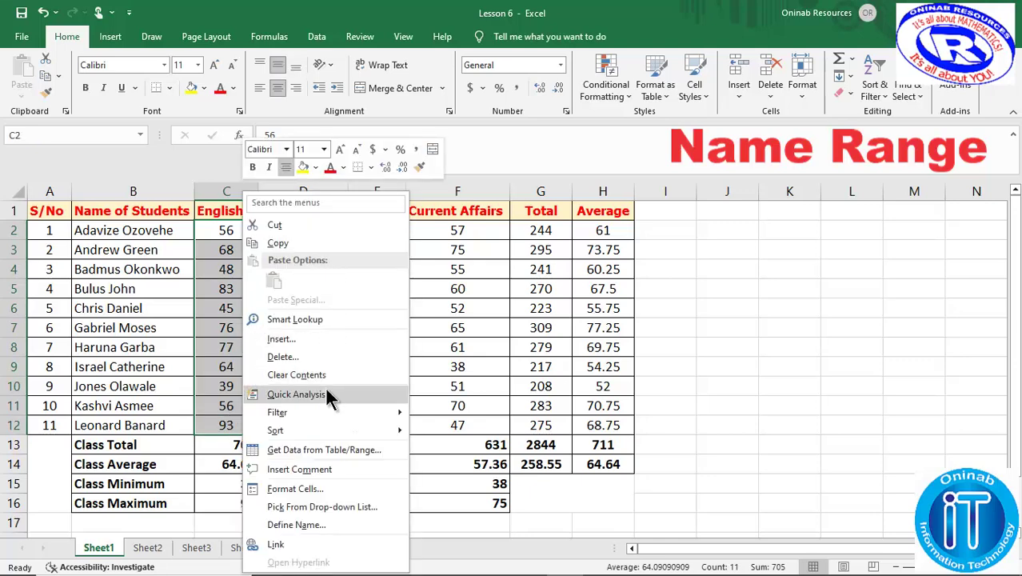
pyautogui.click(324, 525)
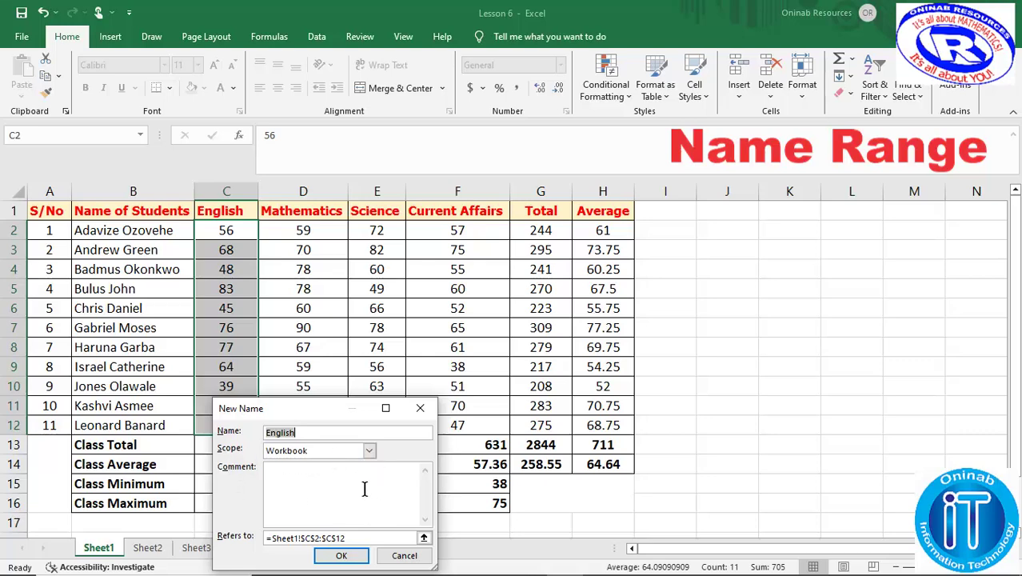
pyautogui.click(369, 451)
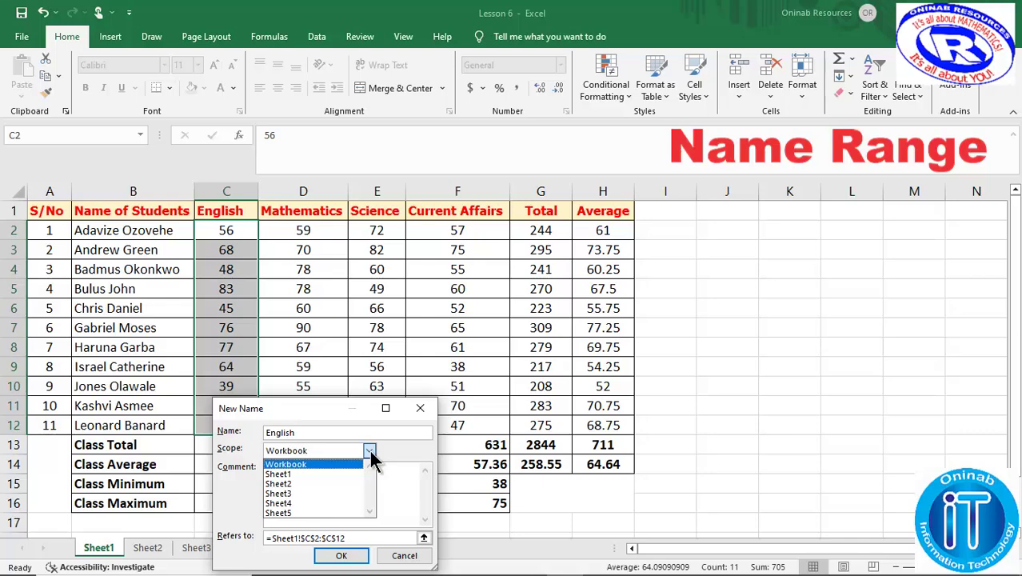
pyautogui.click(371, 454)
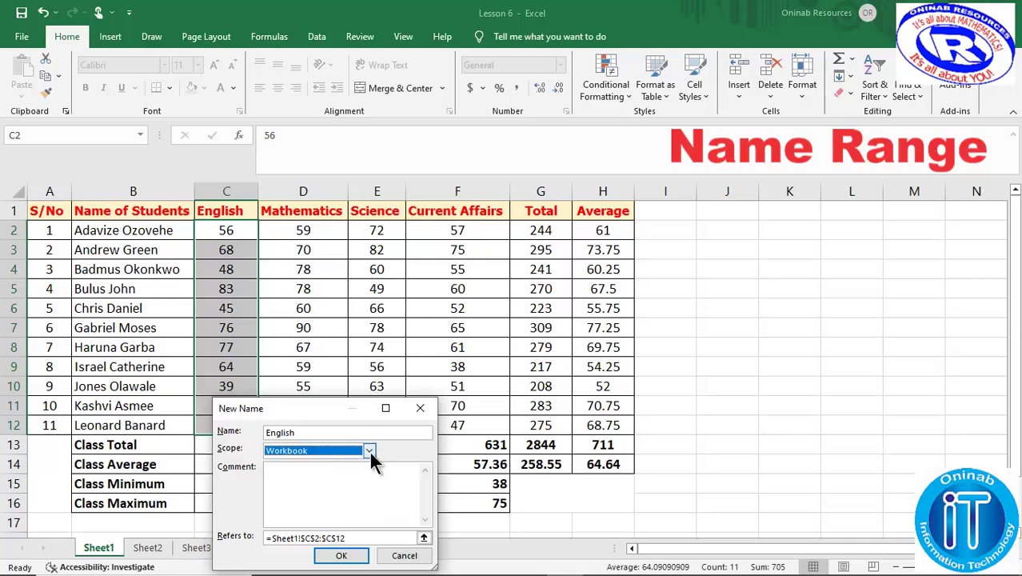
pyautogui.click(343, 556)
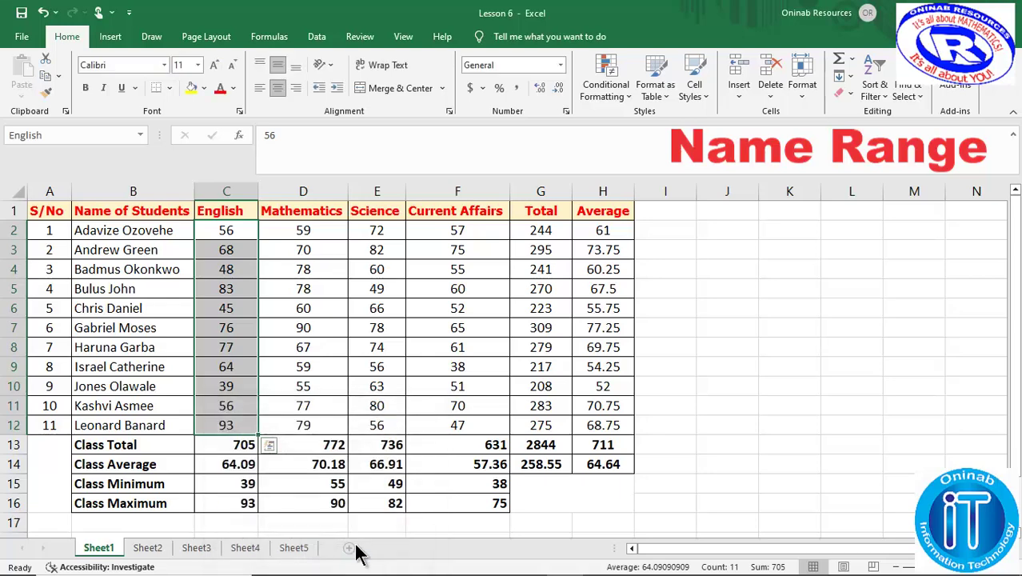
# Jump to the English range to check which cells it covers.
pyautogui.click(720, 346)
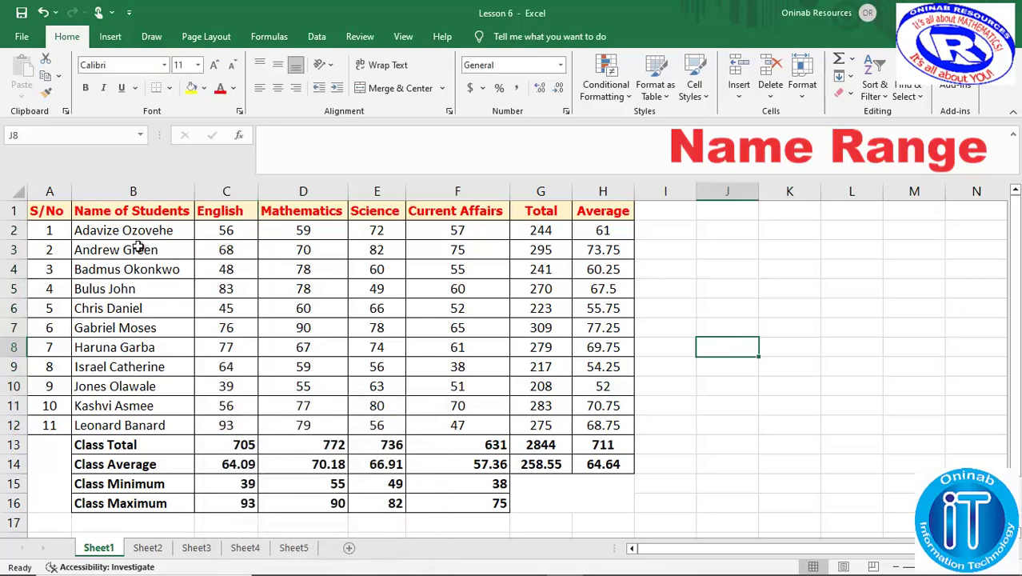
pyautogui.click(141, 135)
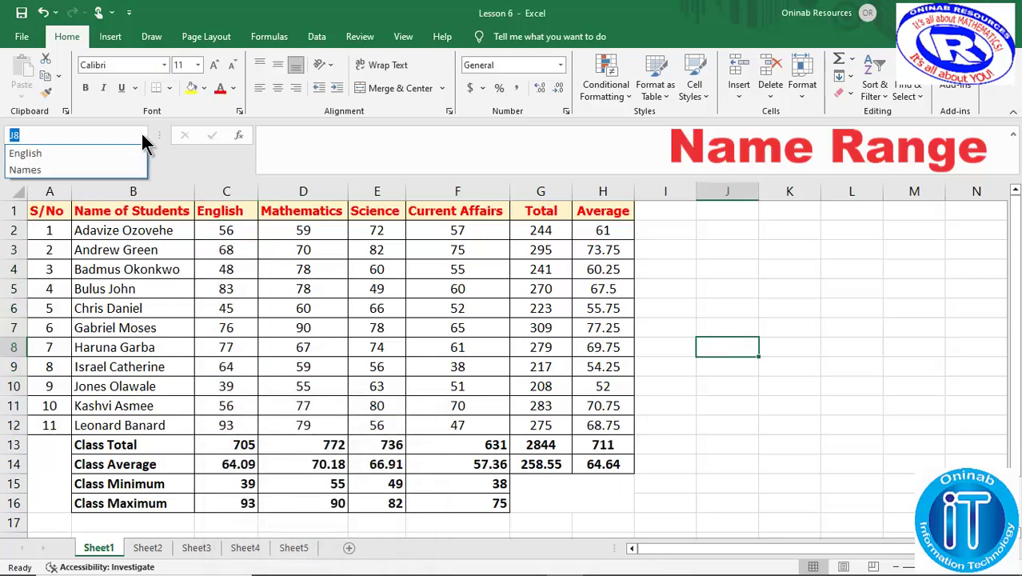
pyautogui.click(109, 152)
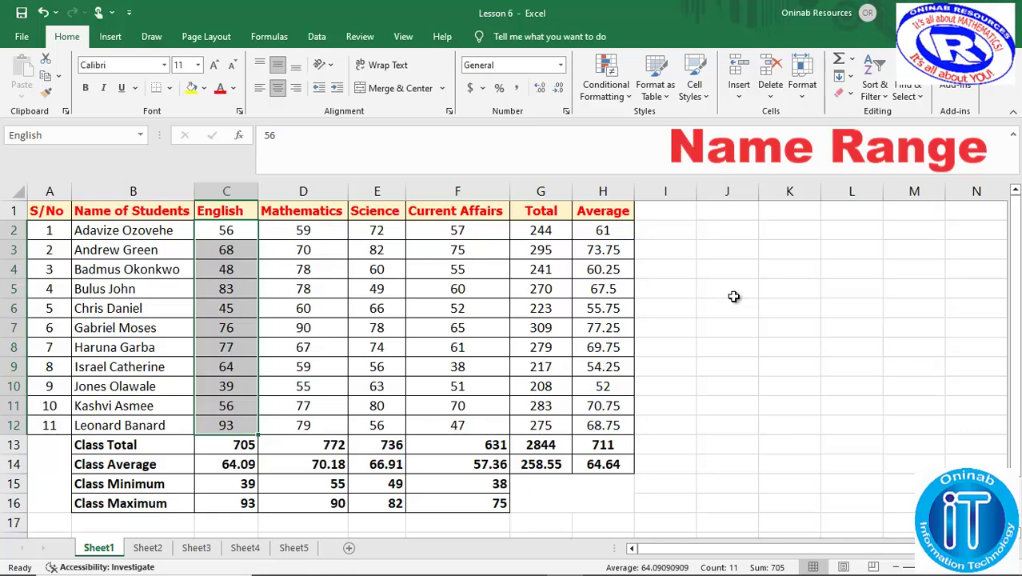
pyautogui.click(681, 330)
# Create the name Mathematics for the scores in D2:D12 through the Name Manager, with Workbook scope.
pyautogui.moveTo(315, 232); pyautogui.dragTo(311, 422)
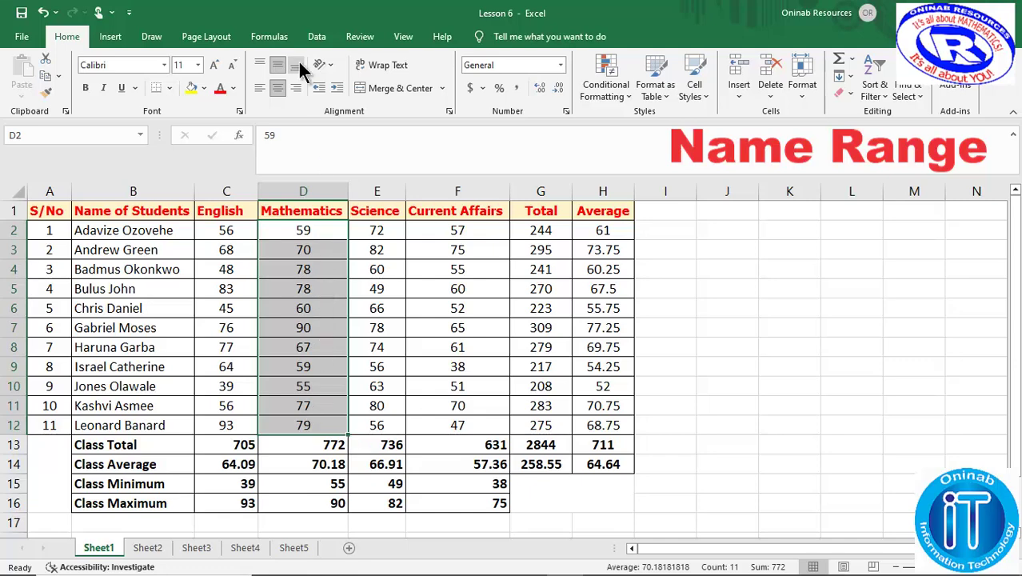
pyautogui.click(270, 37)
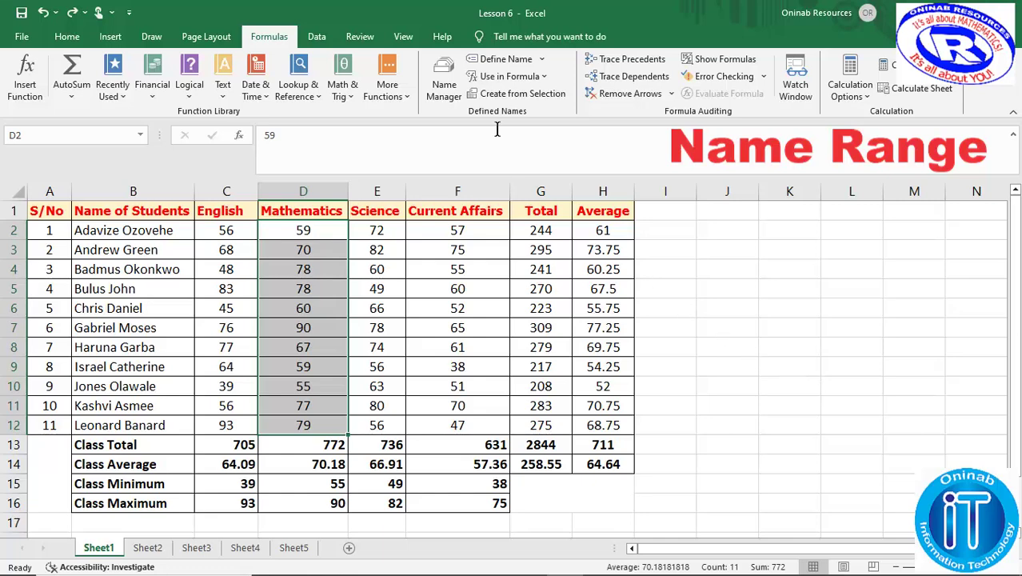
pyautogui.click(445, 80)
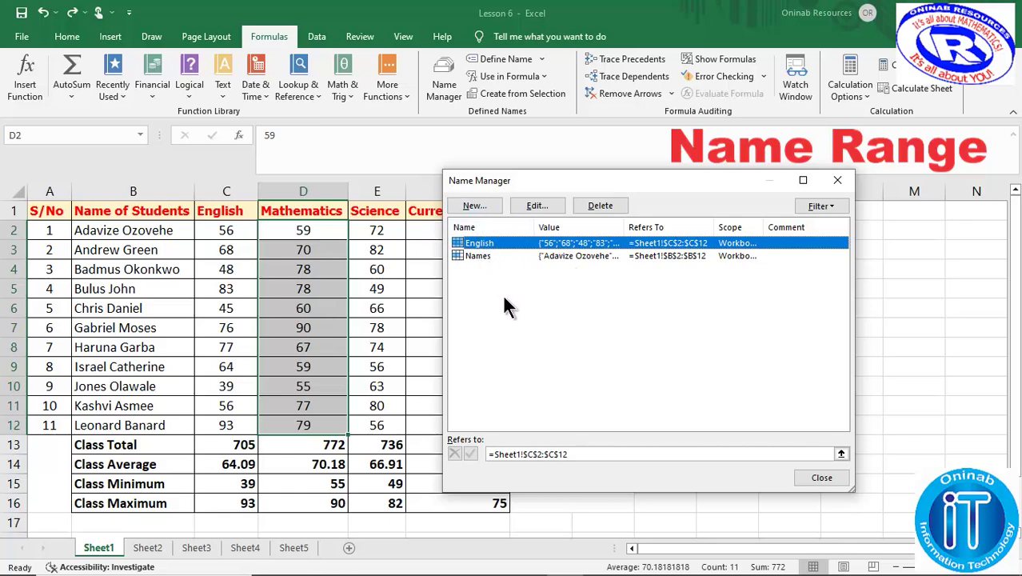
pyautogui.click(475, 206)
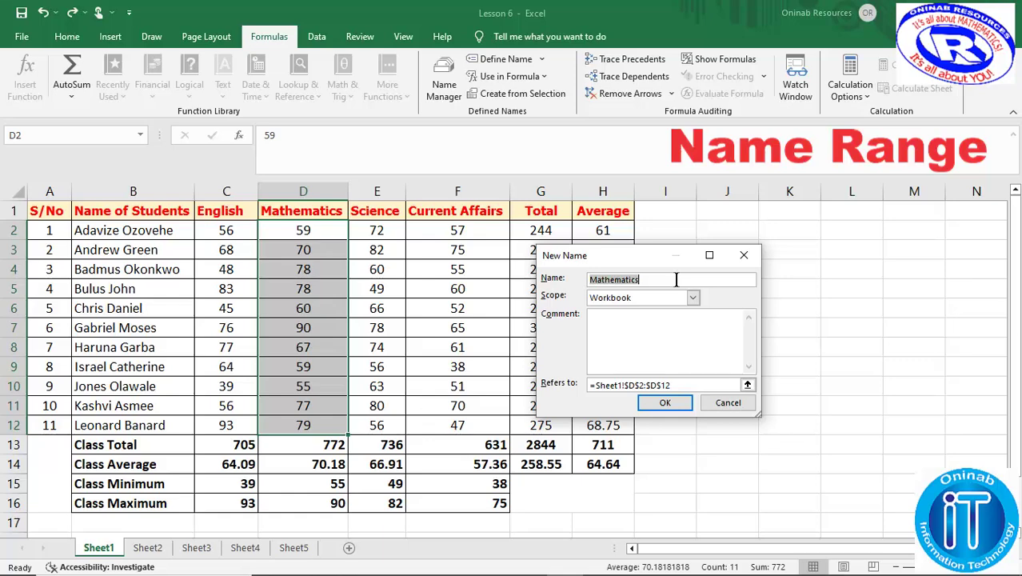
pyautogui.press('BackSpace')
pyautogui.write('Mathematics')
pyautogui.click(663, 401)
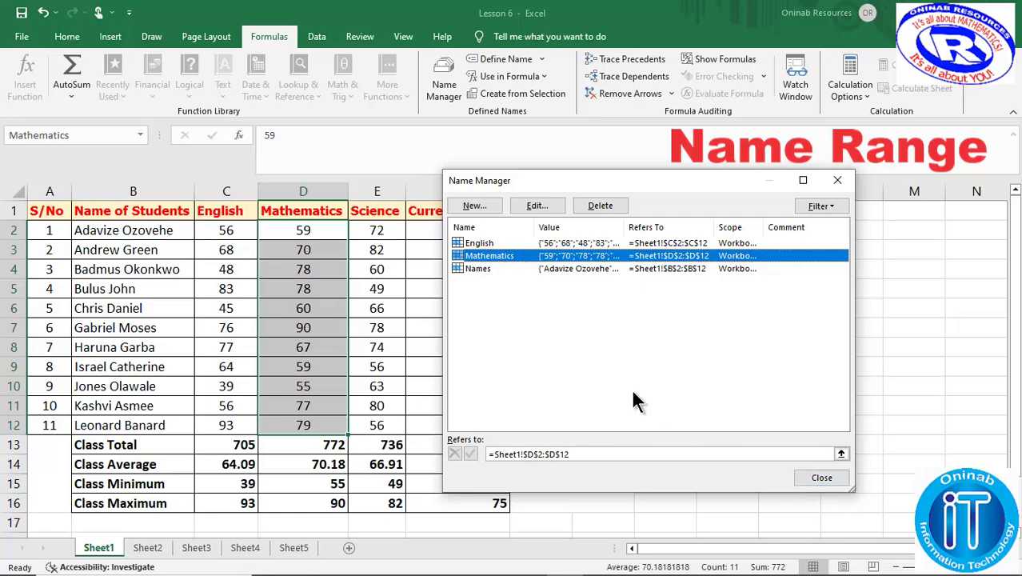
# Review the edit and delete options for the Names range without changing it, and close the Name Manager.
pyautogui.press('Down')
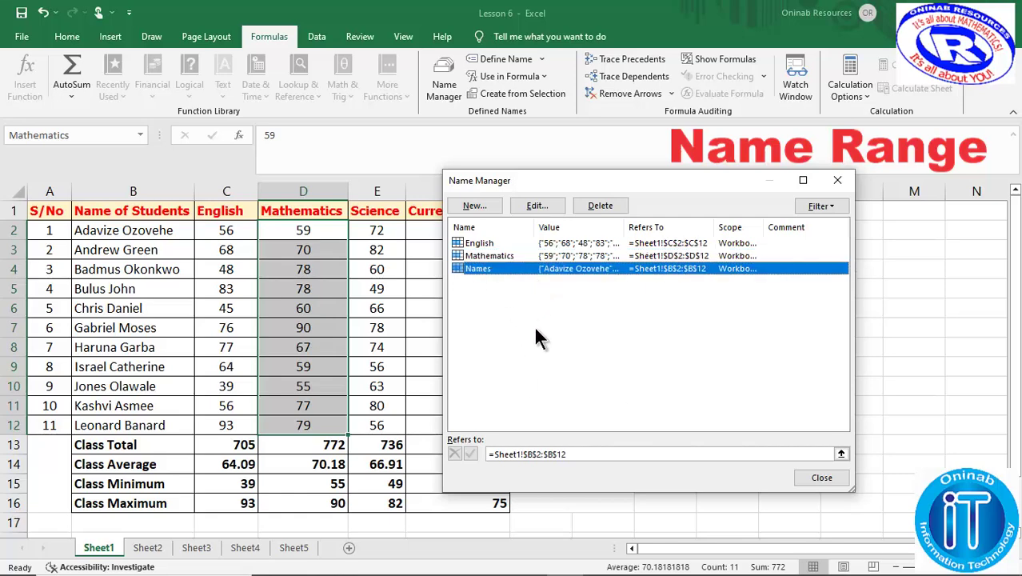
pyautogui.click(540, 206)
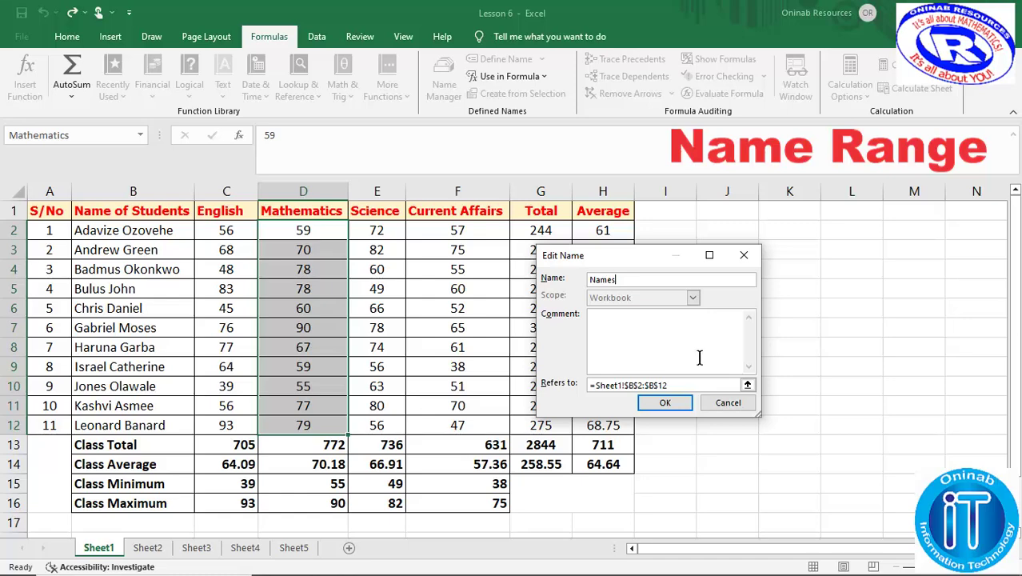
pyautogui.click(666, 402)
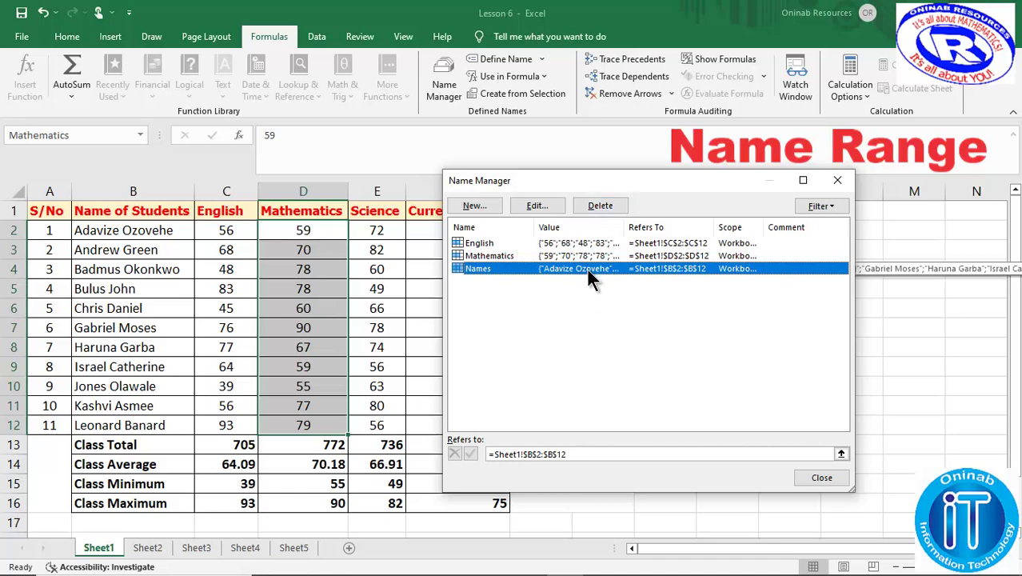
pyautogui.click(595, 204)
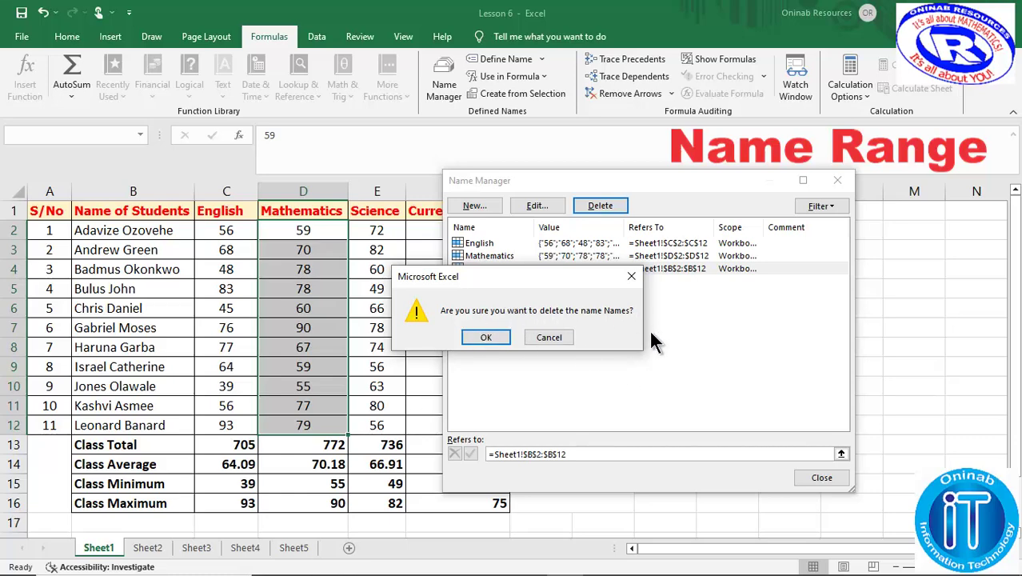
pyautogui.click(553, 337)
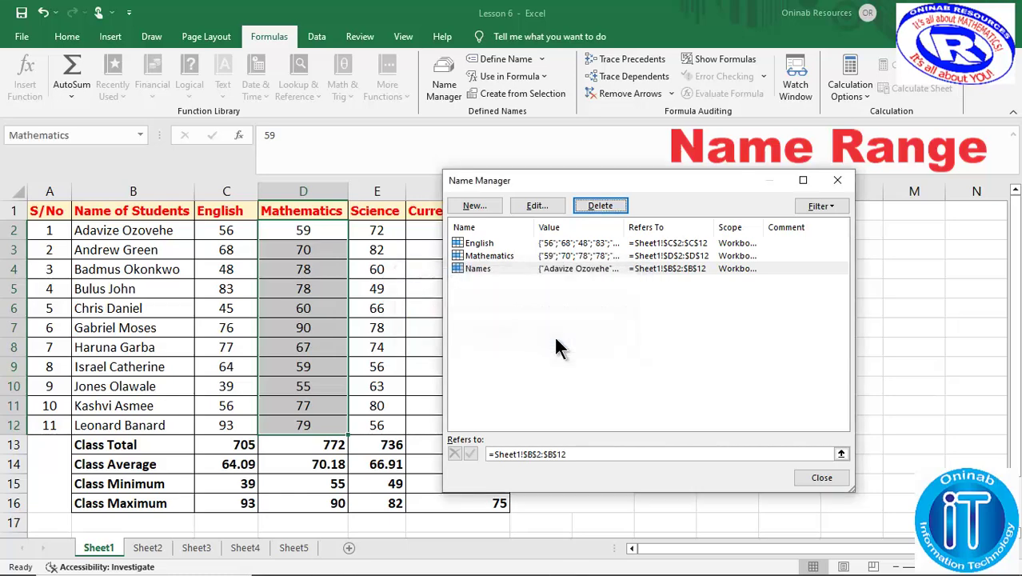
pyautogui.click(824, 477)
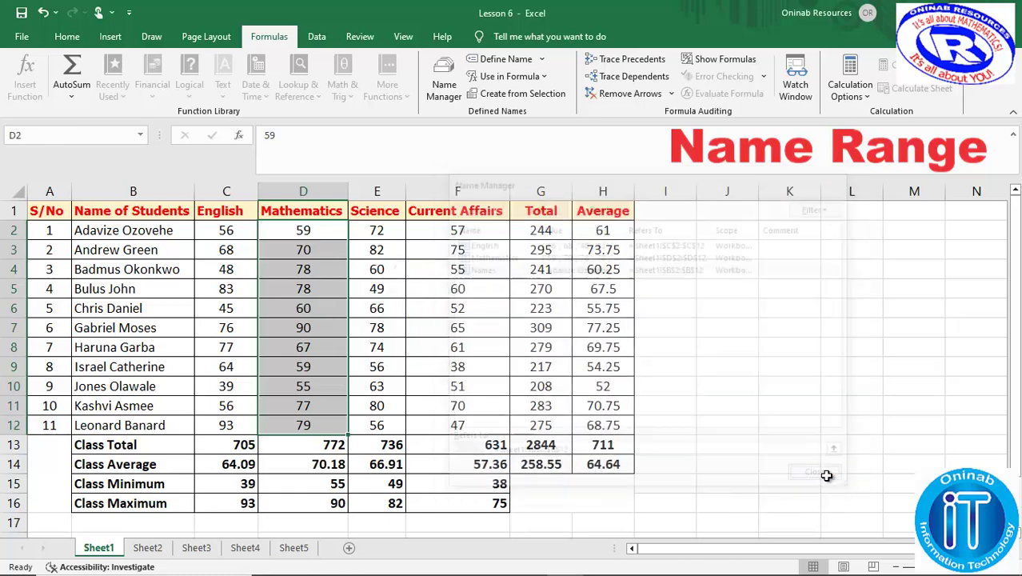
# Look through Sheet2, Sheet3 and Sheet4, and jump from Sheet3 to the English range.
pyautogui.click(147, 547)
pyautogui.click(199, 548)
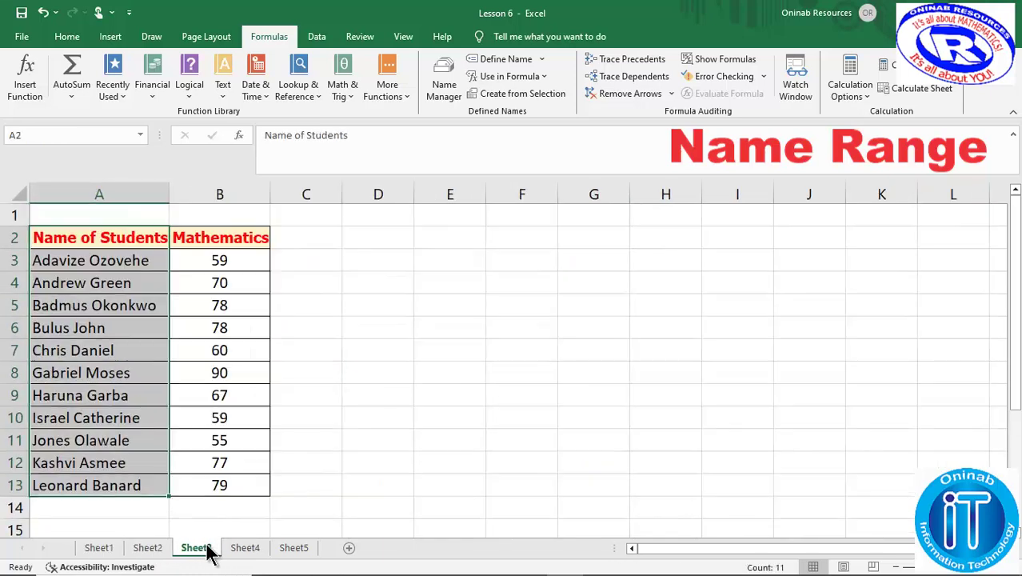
pyautogui.click(247, 550)
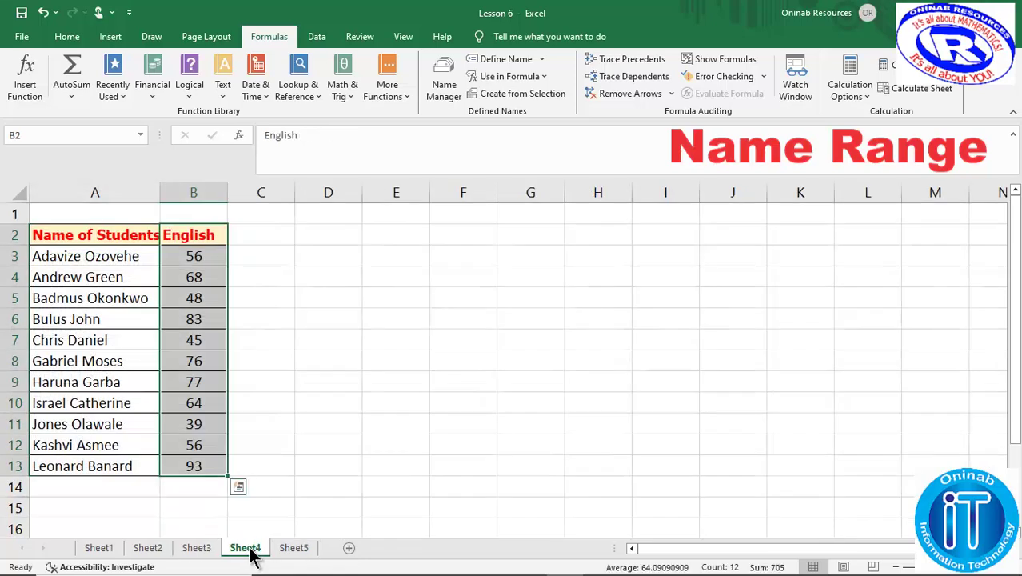
pyautogui.click(196, 549)
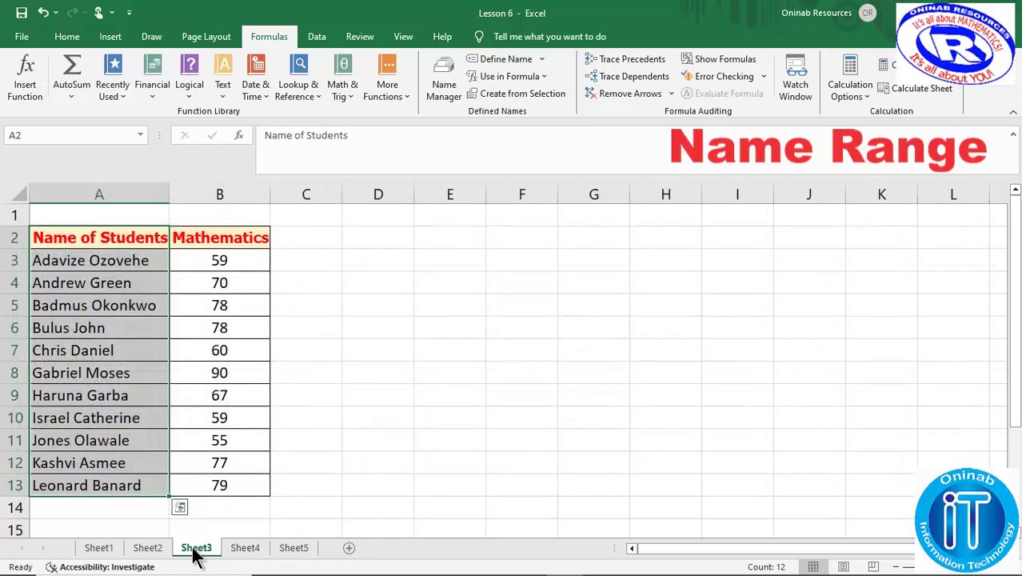
pyautogui.click(345, 372)
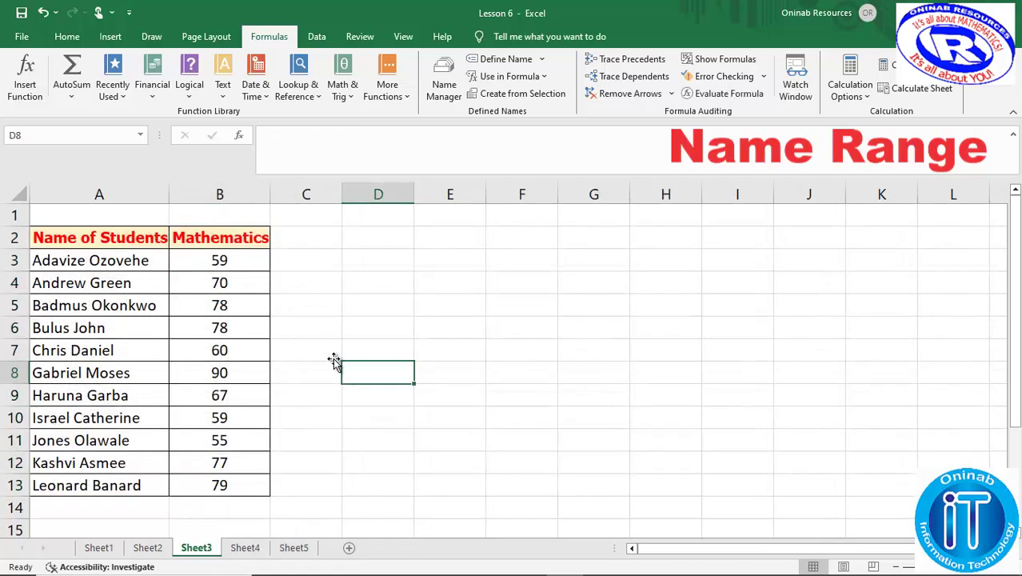
pyautogui.click(140, 135)
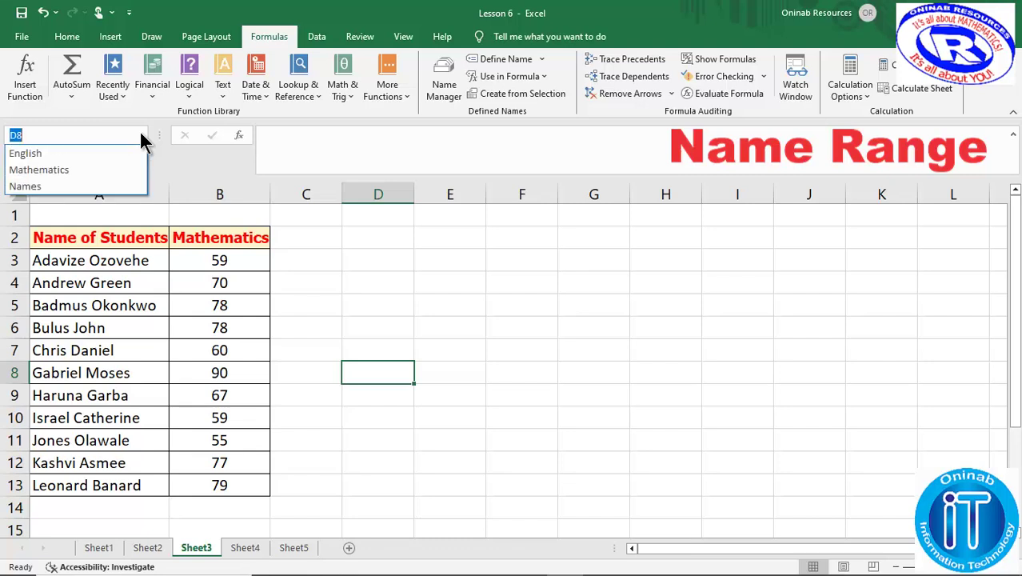
pyautogui.click(90, 153)
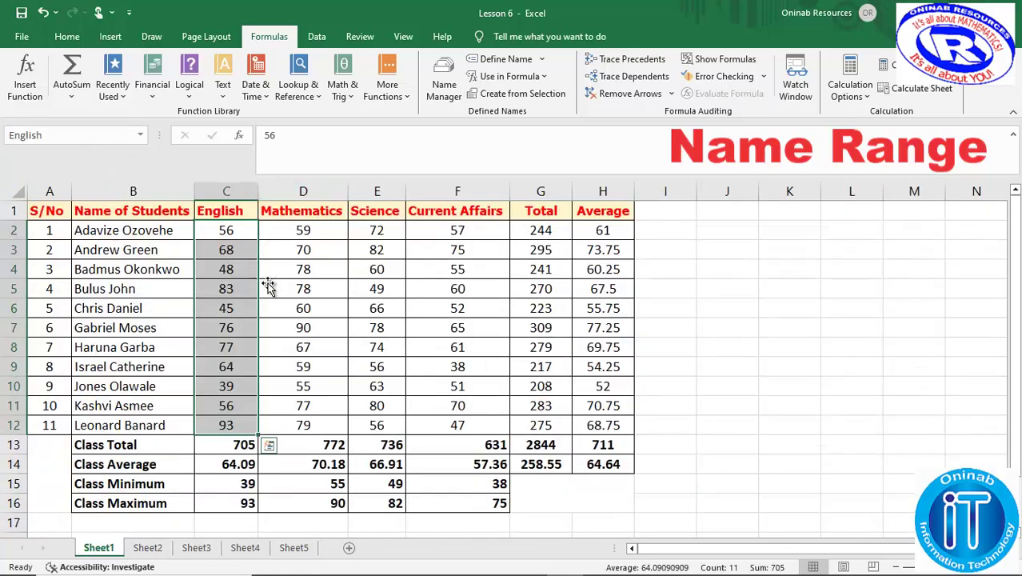
# Open Sheet5 and jump from there to the Mathematics named range.
pyautogui.click(293, 546)
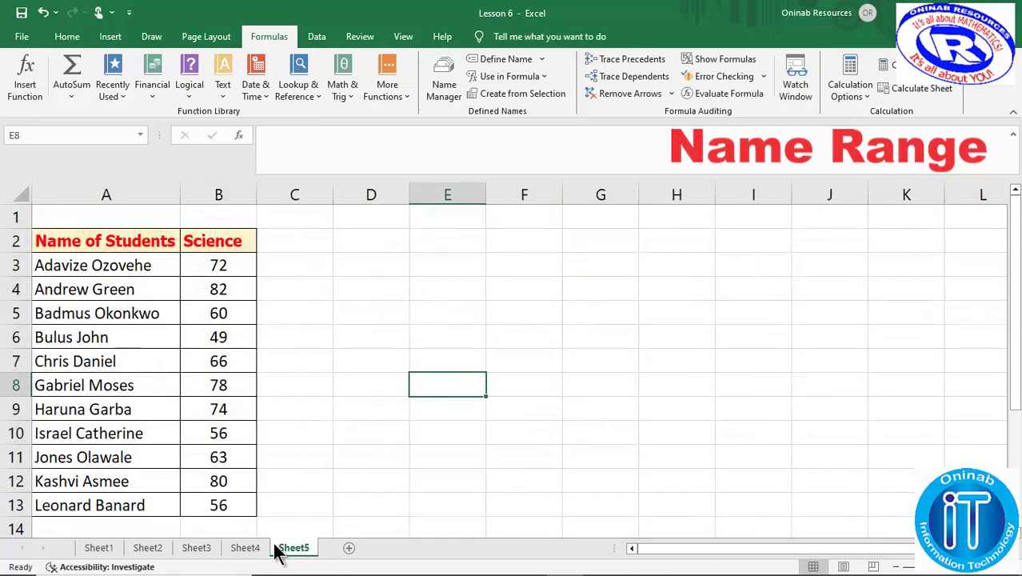
pyautogui.click(140, 135)
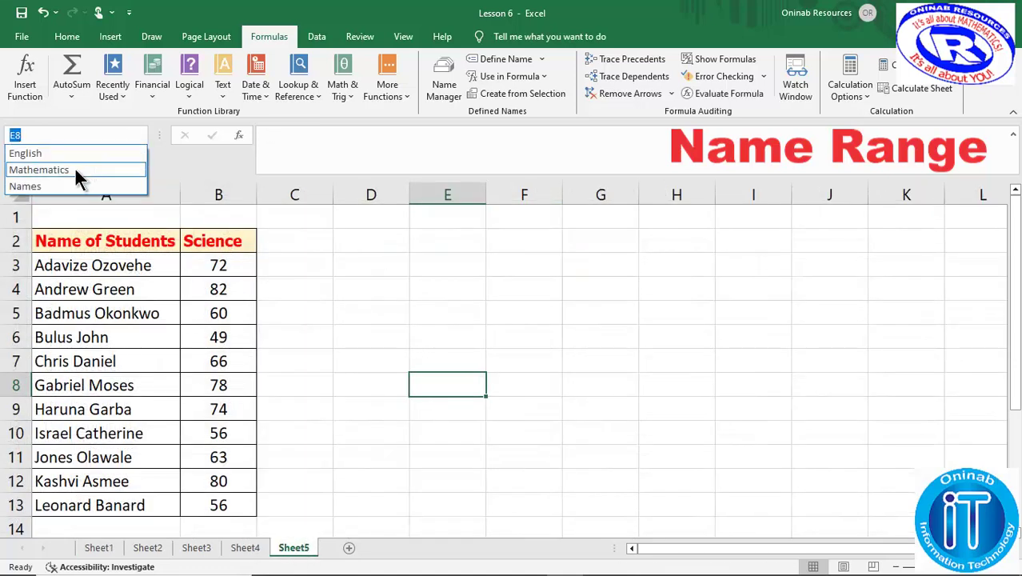
pyautogui.click(76, 169)
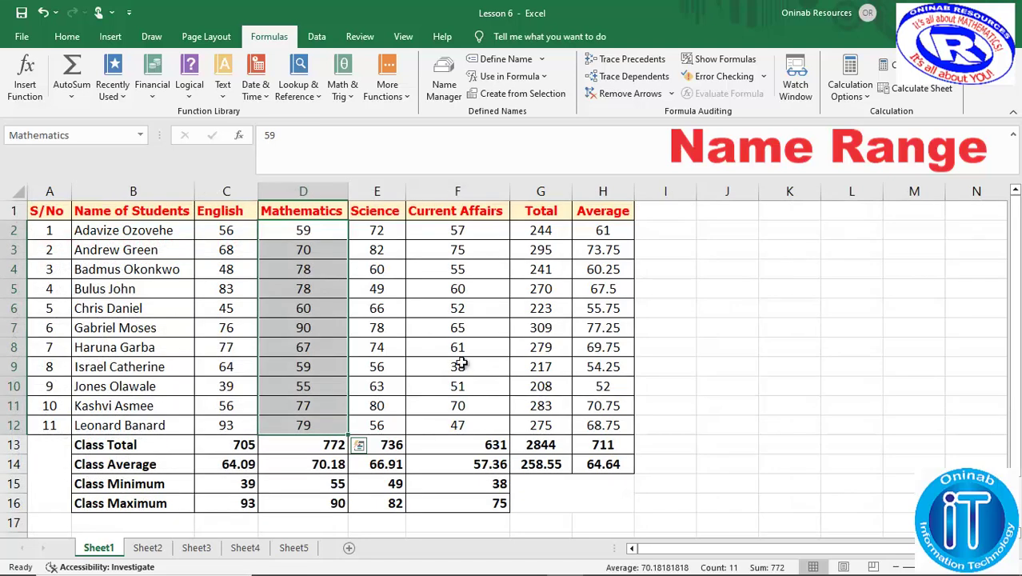
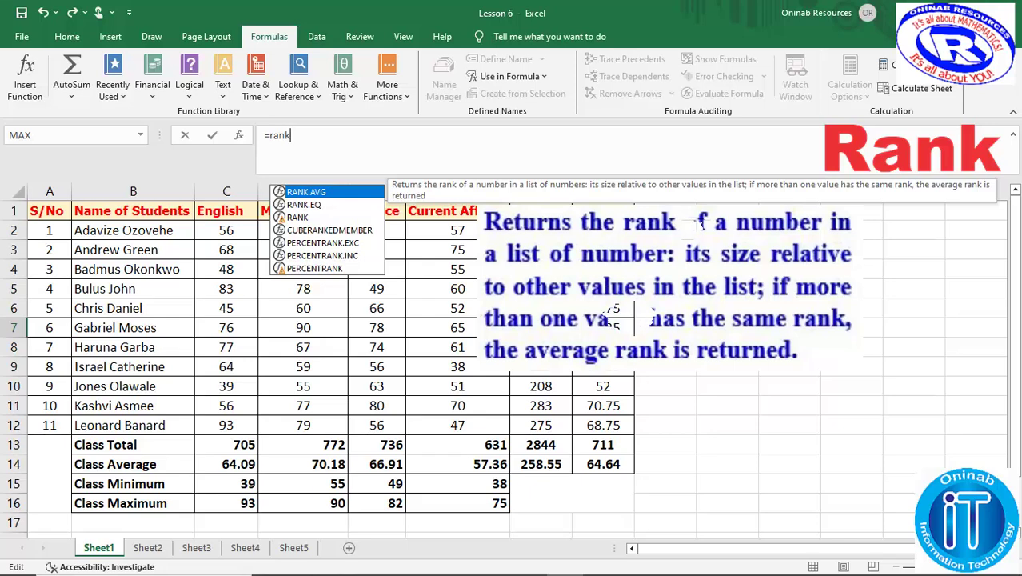
# Abandon the unfinished rank formula in J7 and enter the heading Position in I1, beside Average.
pyautogui.write('(')
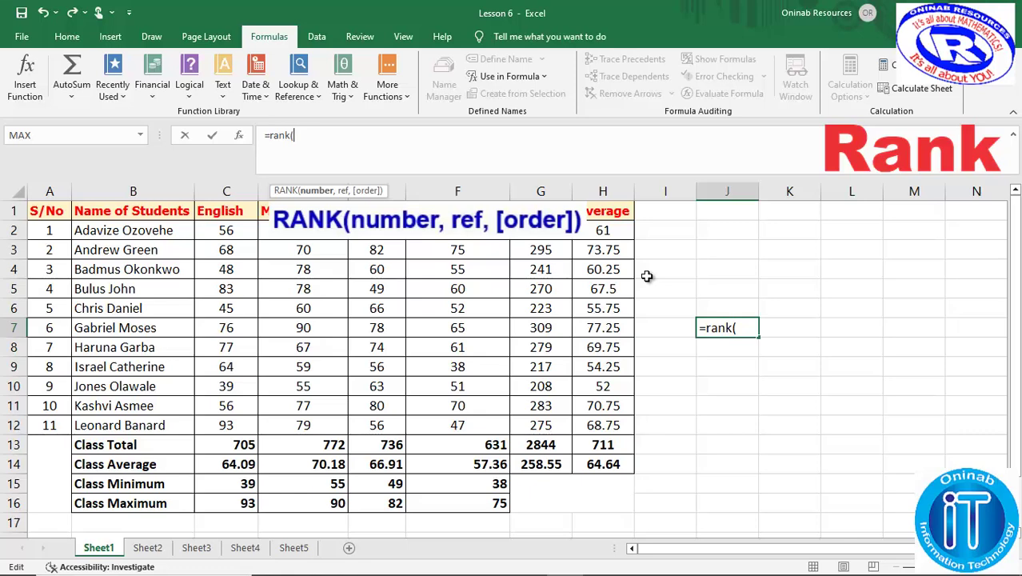
pyautogui.press('Escape')
pyautogui.click(673, 210)
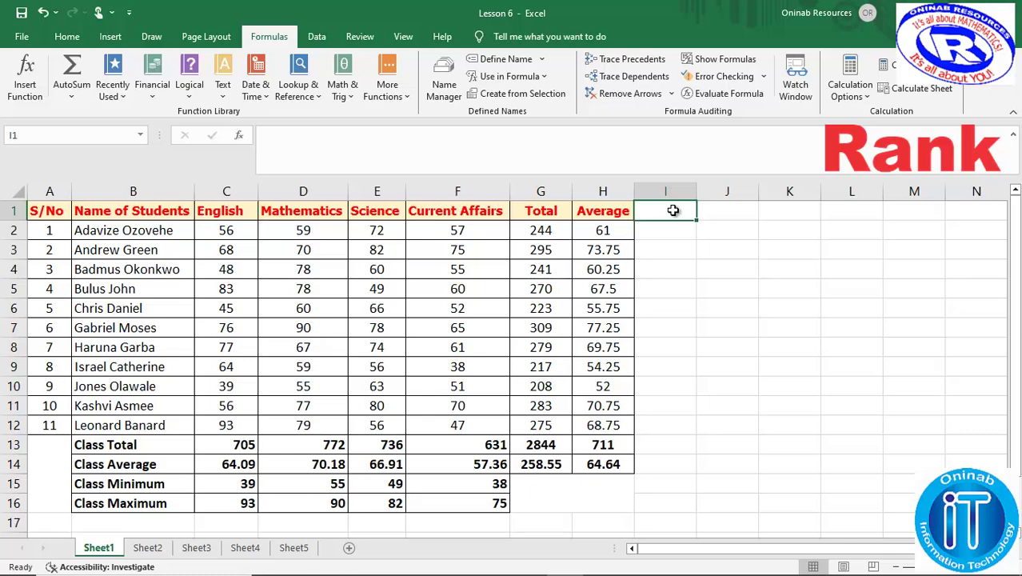
pyautogui.write('Posi')
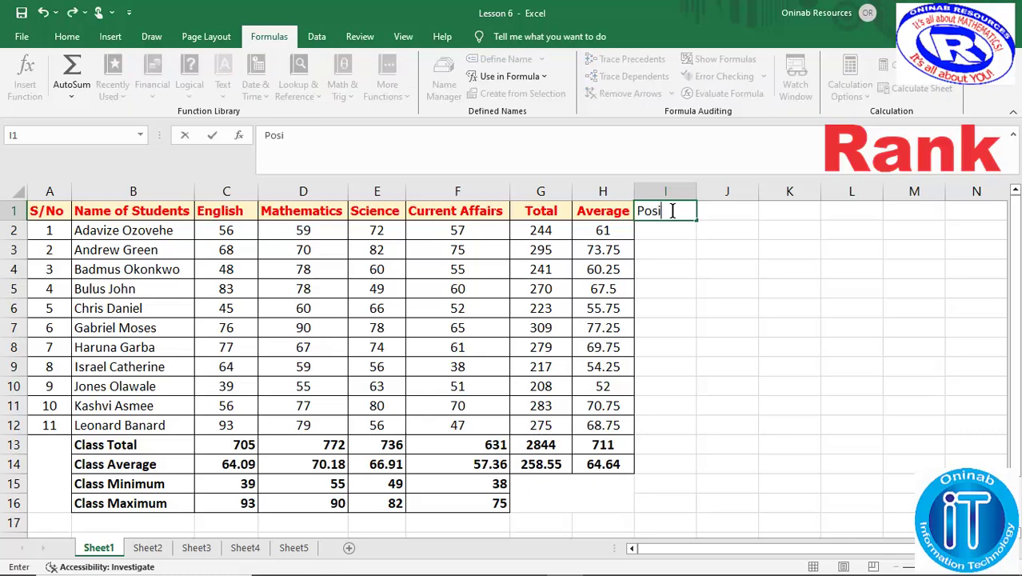
pyautogui.write('tion')
pyautogui.press('Return')
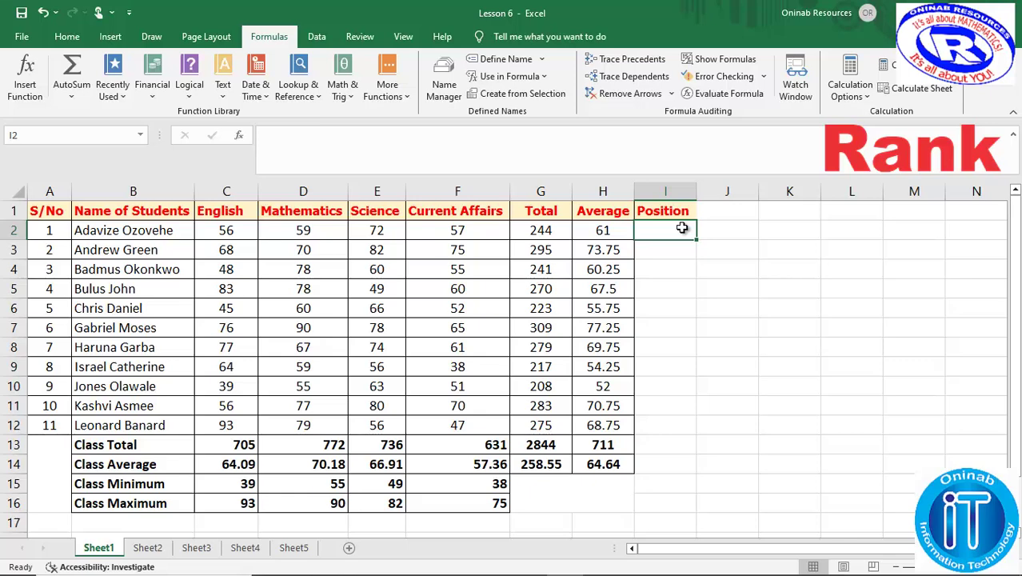
# Enter =RANK(H2,H2:H12,0) in I2 to rank the first student's average in descending order.
pyautogui.write('=')
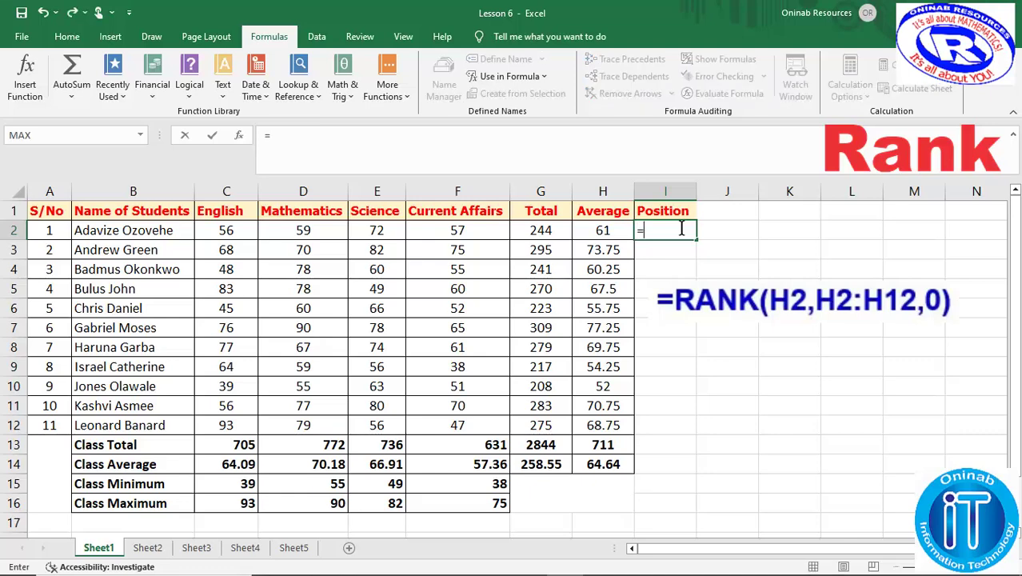
pyautogui.write('rank')
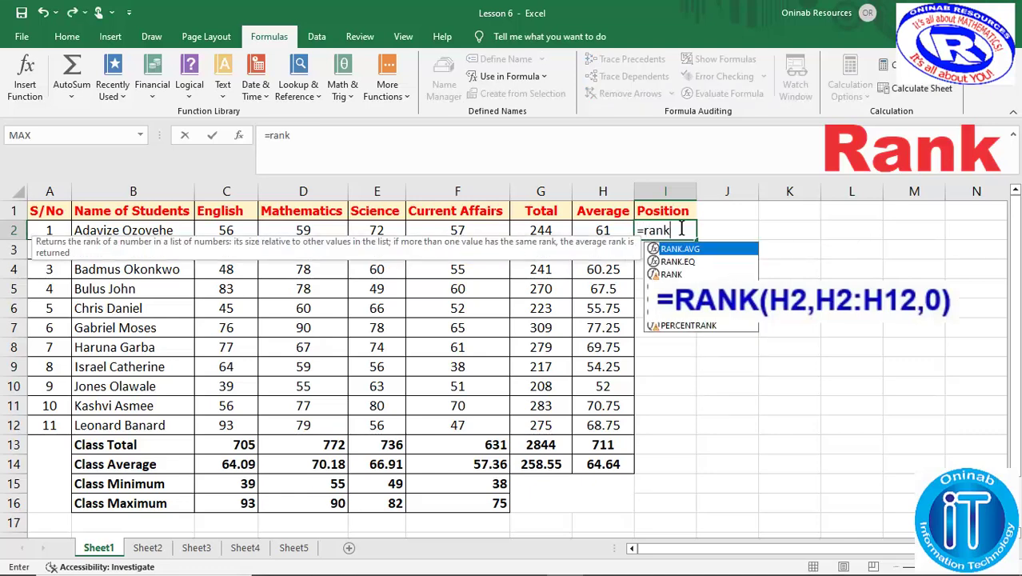
pyautogui.write('(')
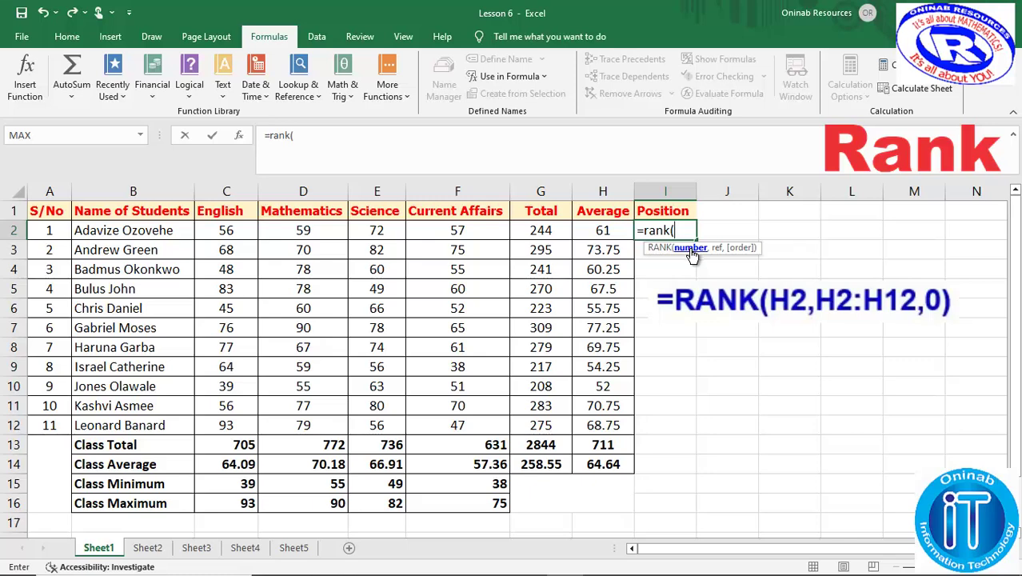
pyautogui.click(608, 231)
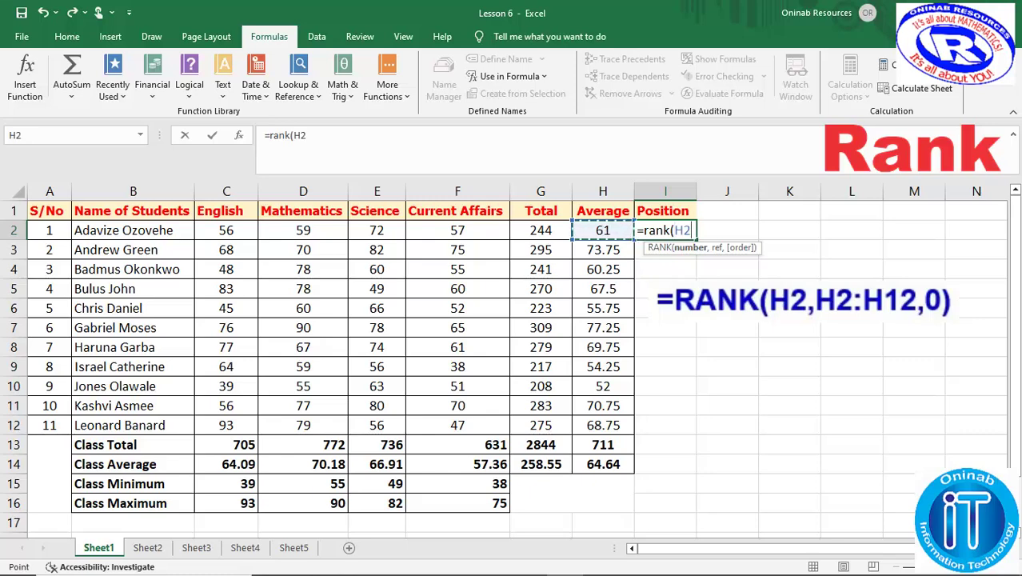
pyautogui.write(',')
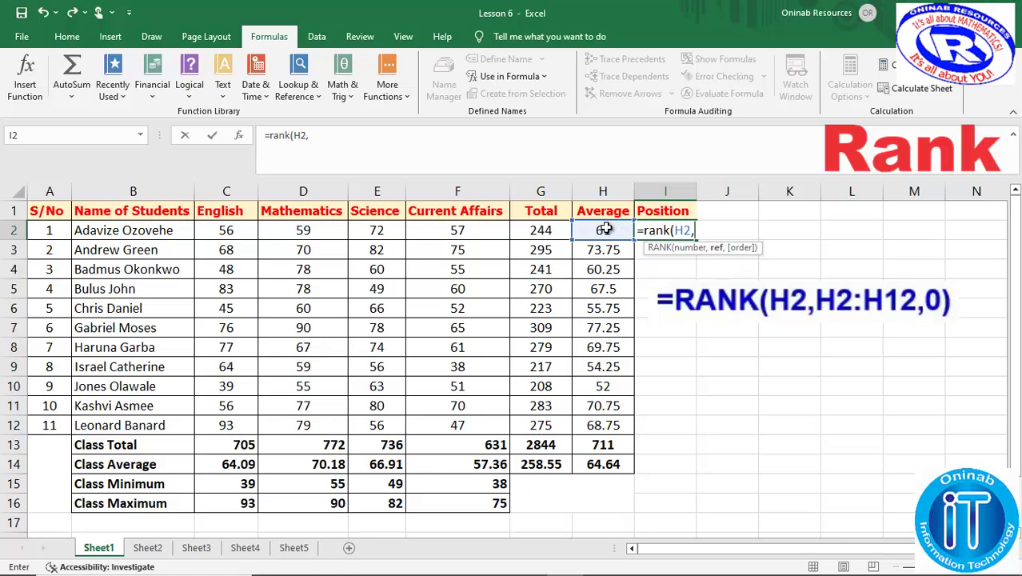
pyautogui.moveTo(605, 229); pyautogui.dragTo(606, 428)
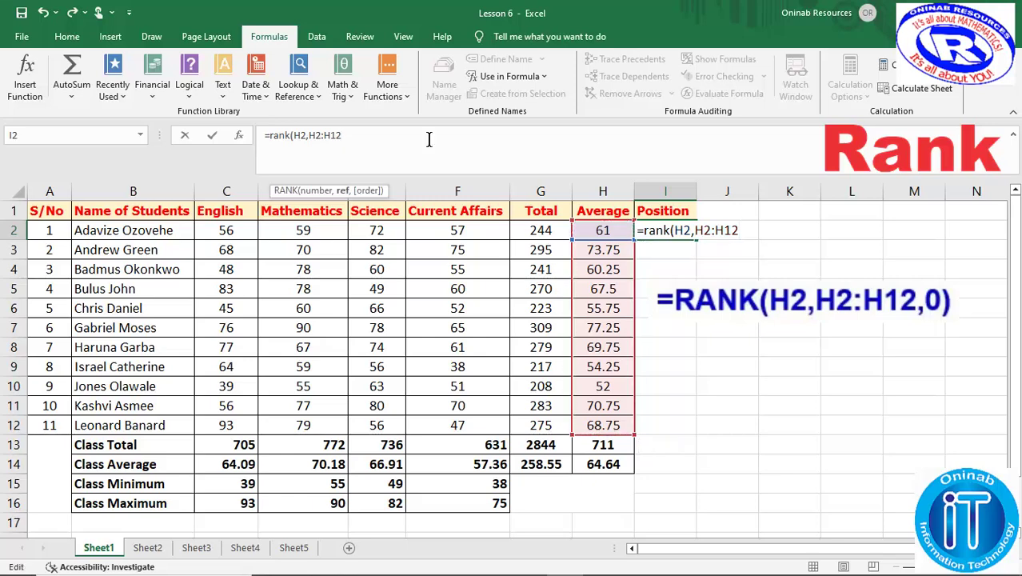
pyautogui.write(',')
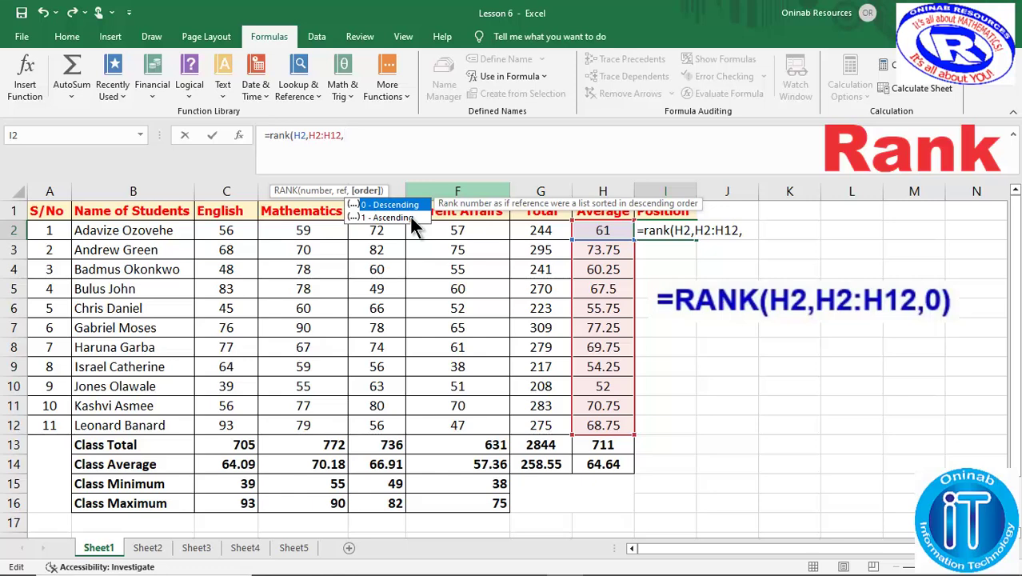
pyautogui.write('0)')
pyautogui.press('Return')
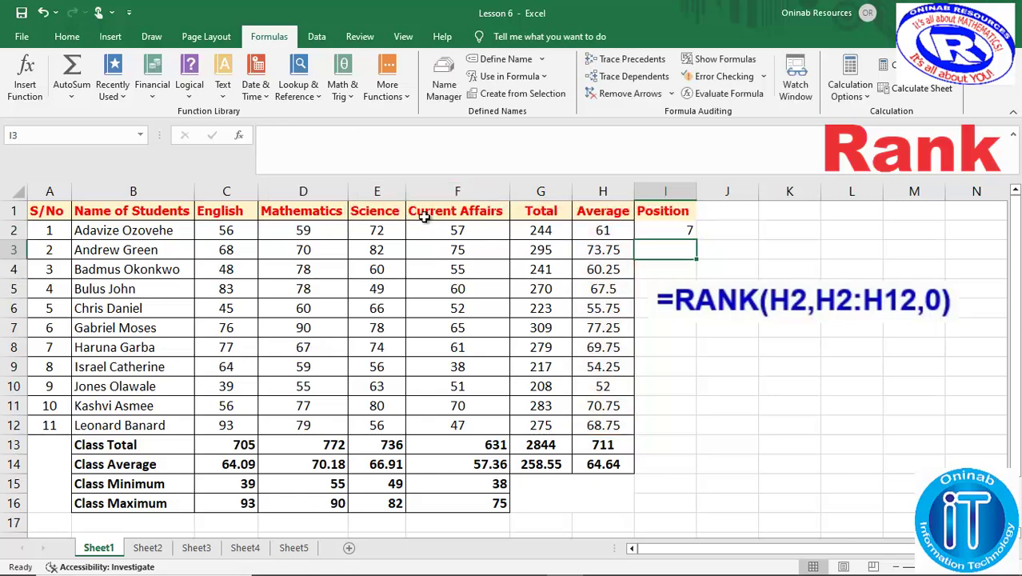
# Review the rank formula in I2 and fill it down the Position column through I12.
pyautogui.click(686, 232)
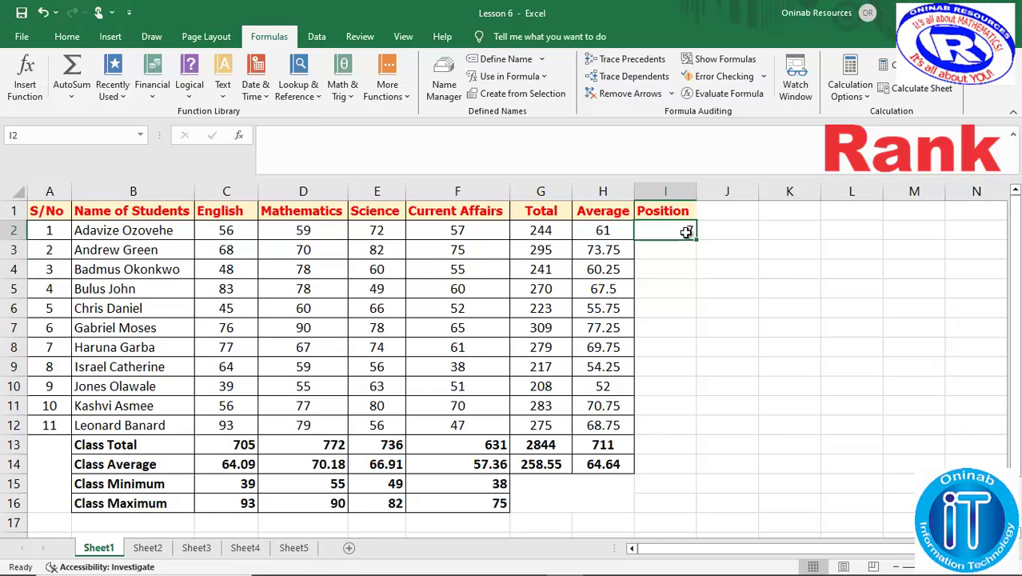
pyautogui.click(543, 130)
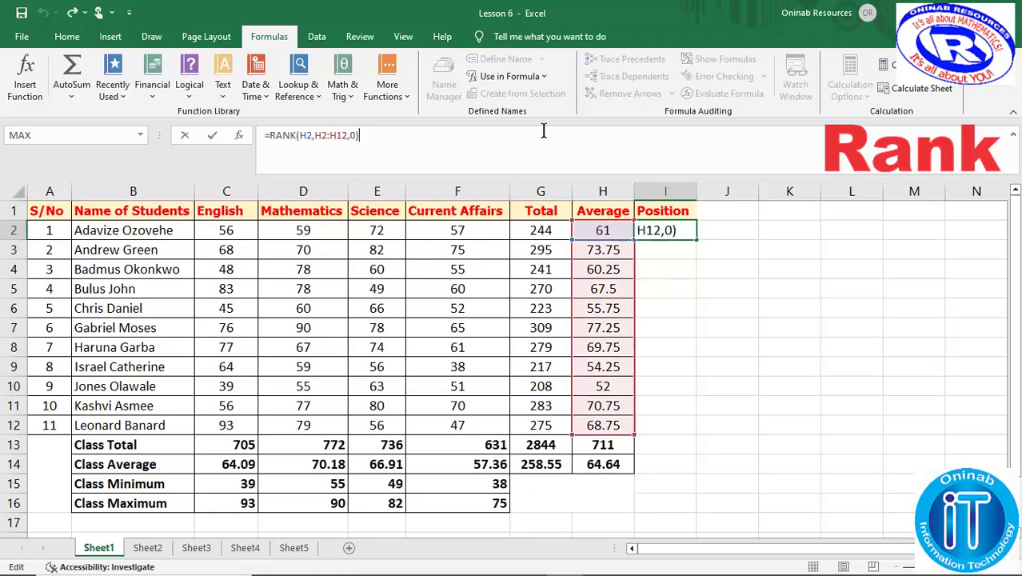
pyautogui.press('Return')
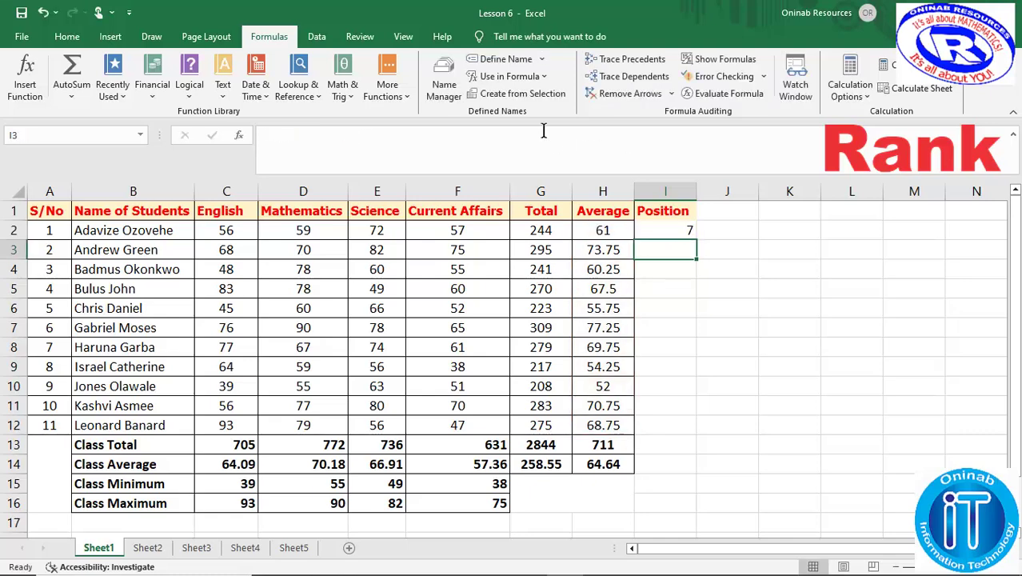
pyautogui.click(693, 230)
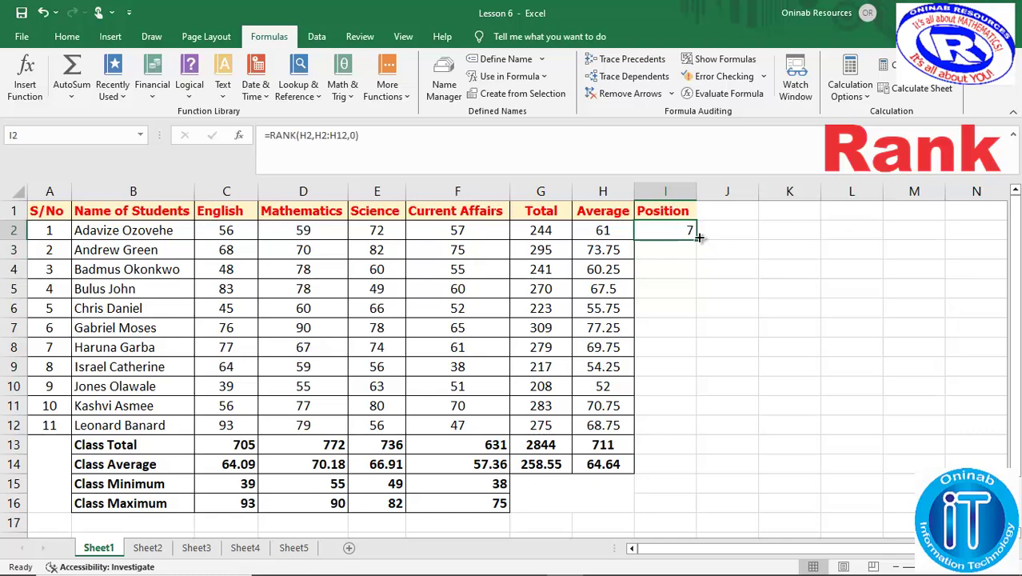
pyautogui.moveTo(696, 243); pyautogui.dragTo(677, 442)
pyautogui.click(747, 448)
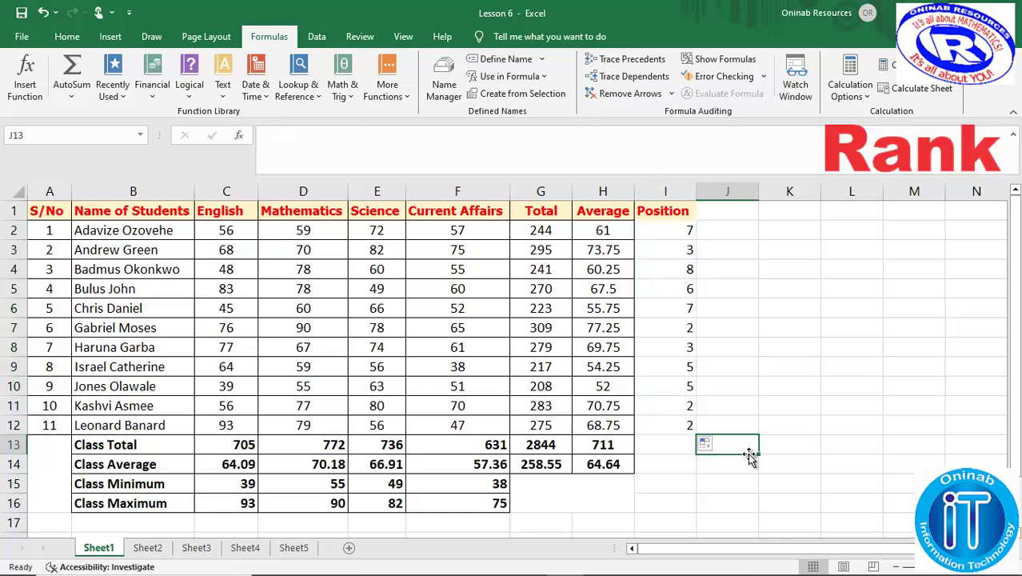
# Inspect the copied rank formulas in I3 and I4 to check which cells their reference ranges cover.
pyautogui.doubleClick(686, 247)
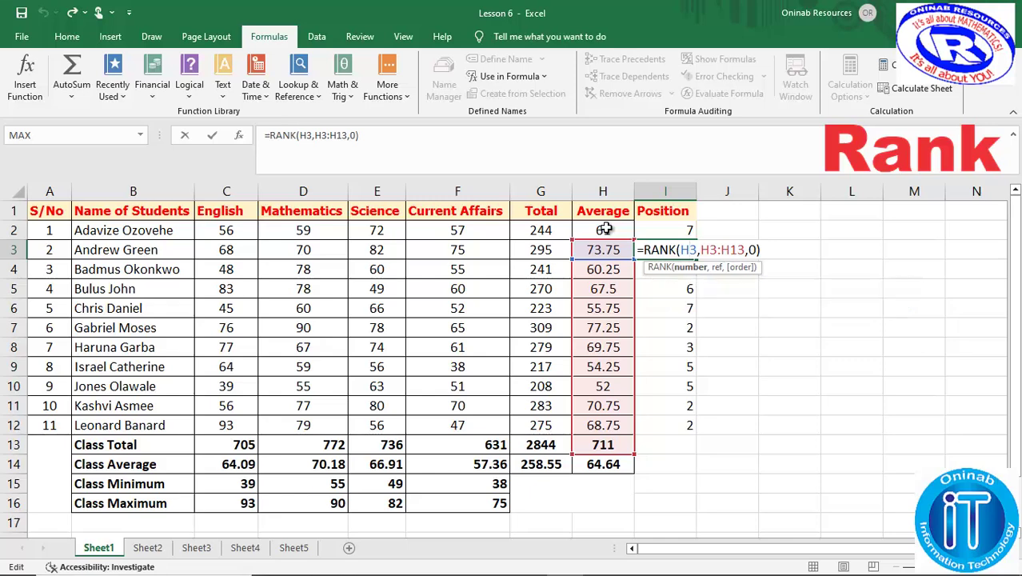
pyautogui.press('Return')
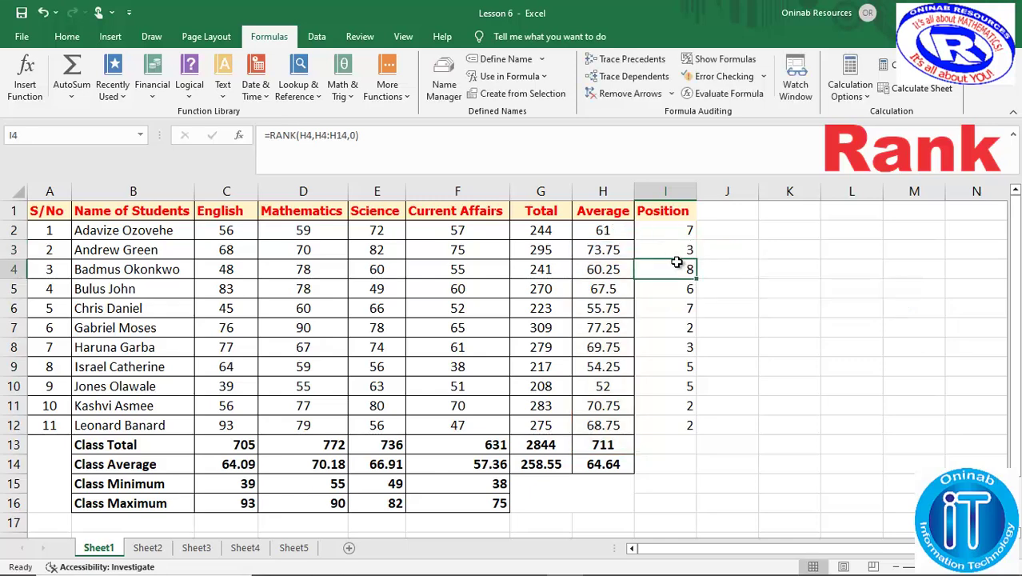
pyautogui.doubleClick(676, 267)
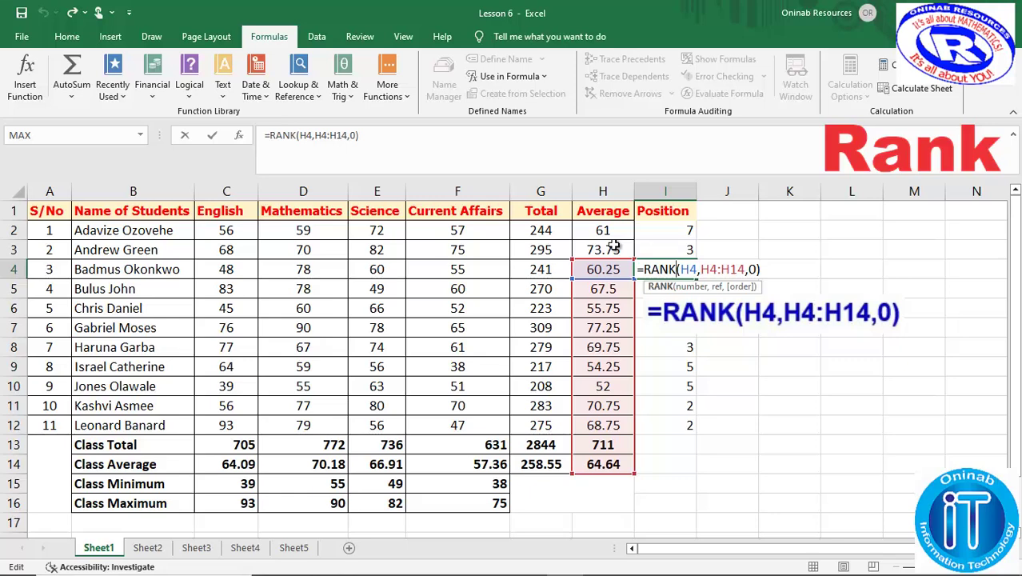
pyautogui.press('Return')
# Make the range in I2's rank formula absolute as $H$2:$H$12 and fill the formula down through I12.
pyautogui.click(689, 232)
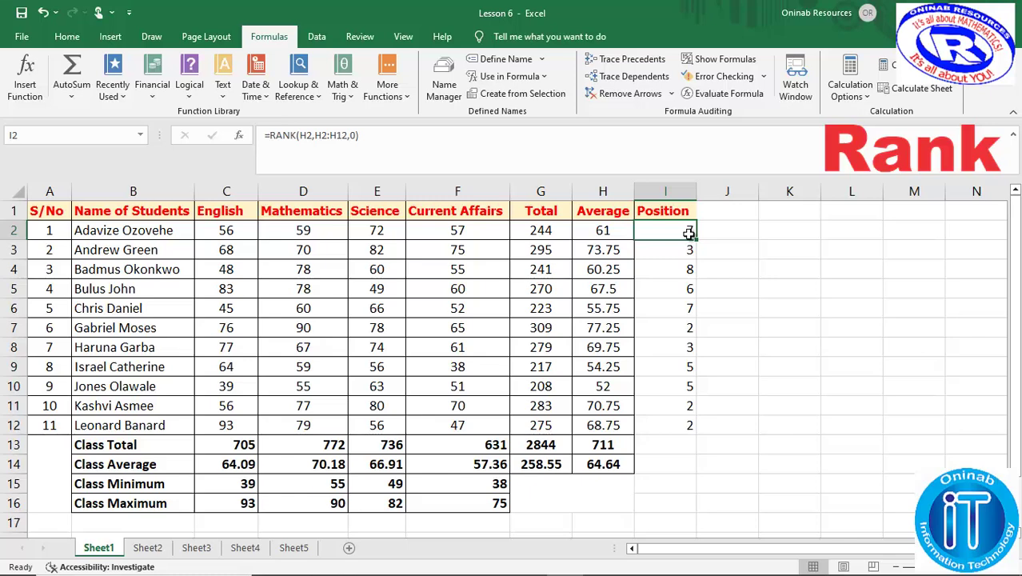
pyautogui.moveTo(315, 135); pyautogui.dragTo(346, 135)
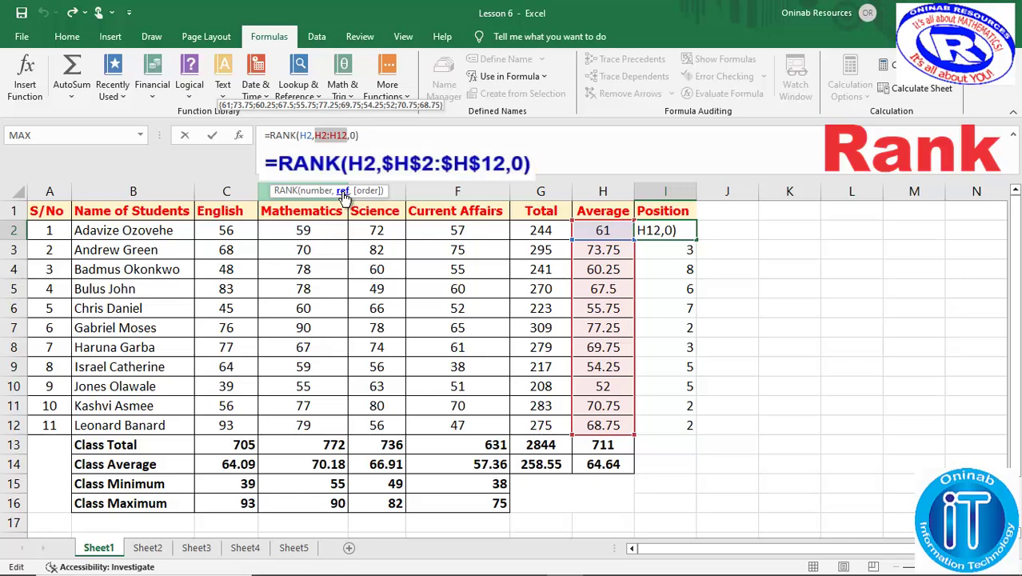
pyautogui.press('F4')
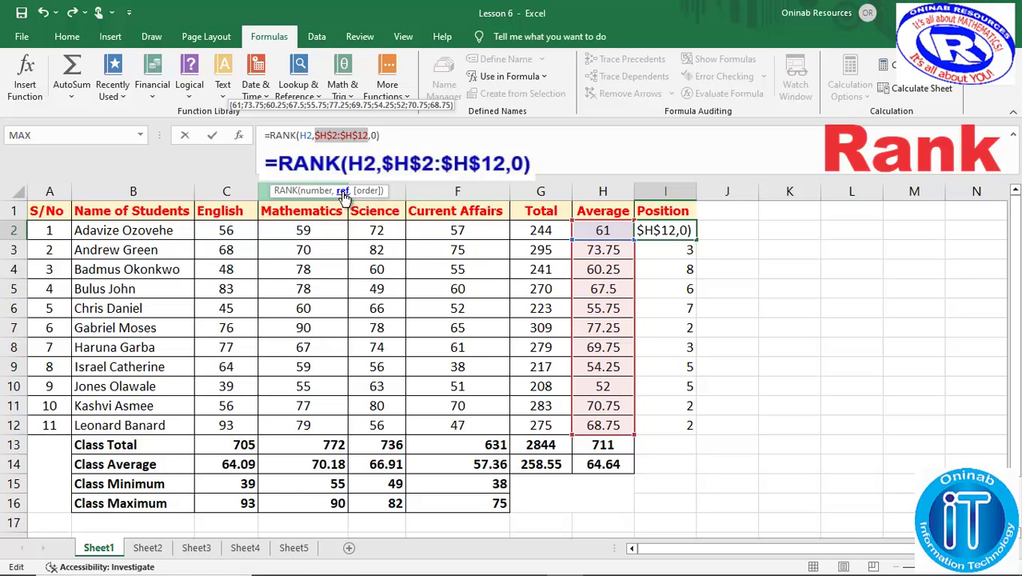
pyautogui.press('Return')
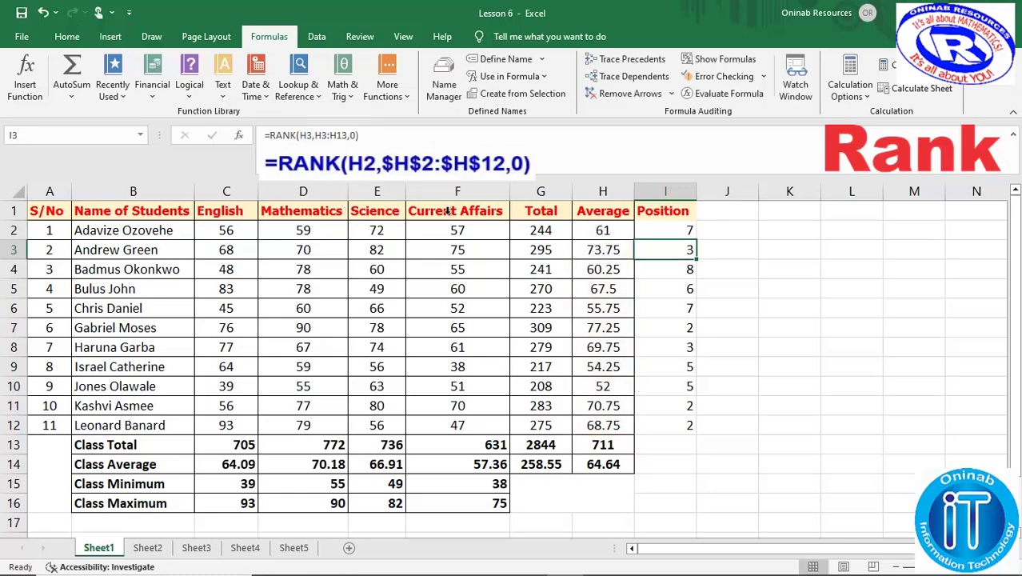
pyautogui.click(661, 231)
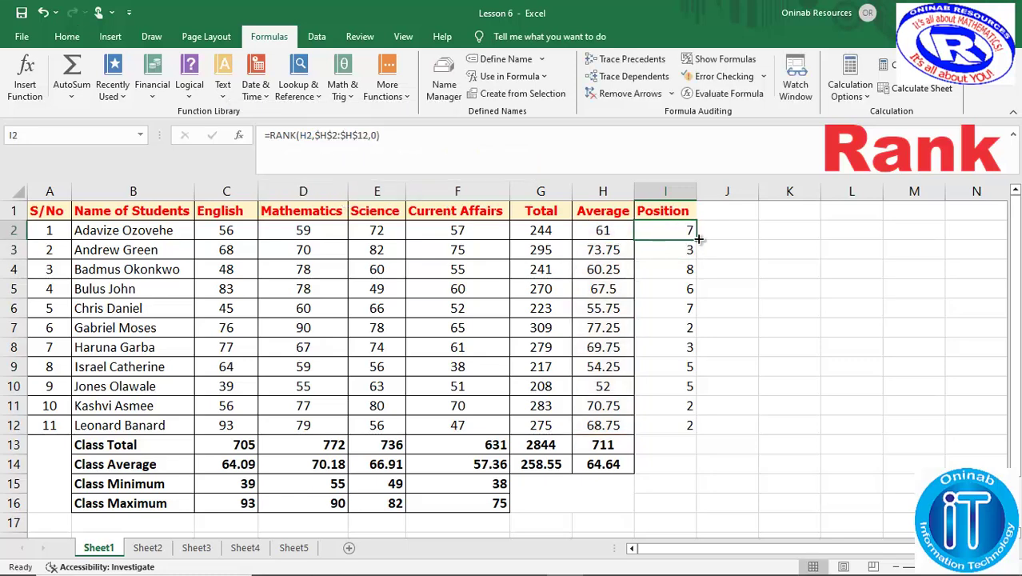
pyautogui.moveTo(698, 238); pyautogui.dragTo(699, 426)
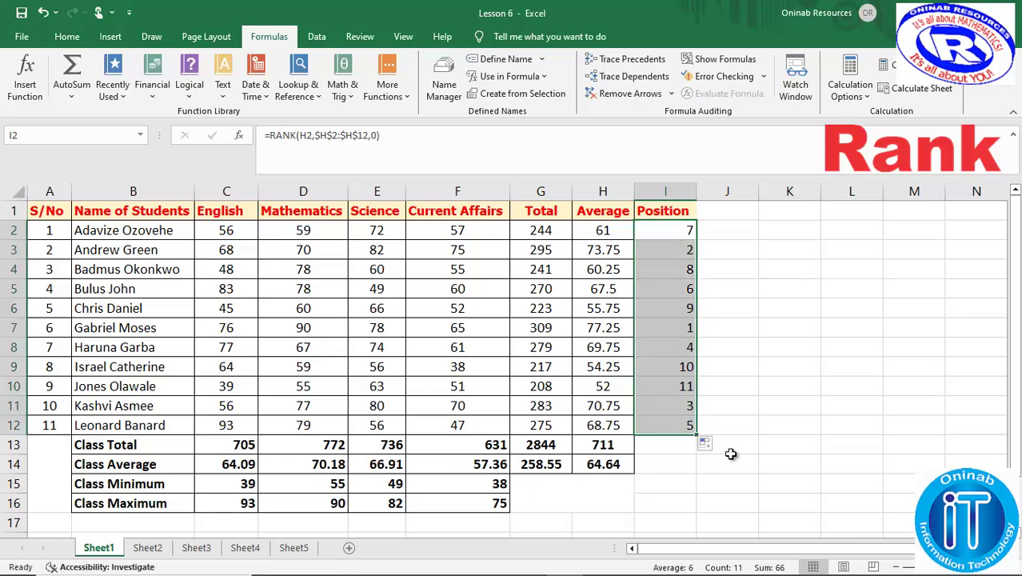
# Inspect the rank formulas in I3, I5 and I12 to check their number arguments and reference ranges.
pyautogui.click(681, 251)
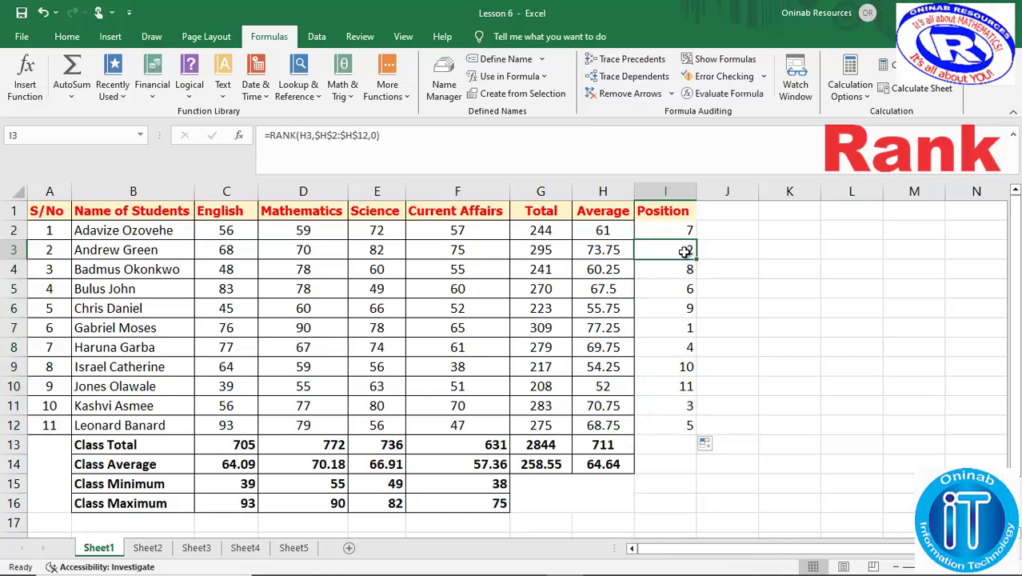
pyautogui.doubleClick(685, 250)
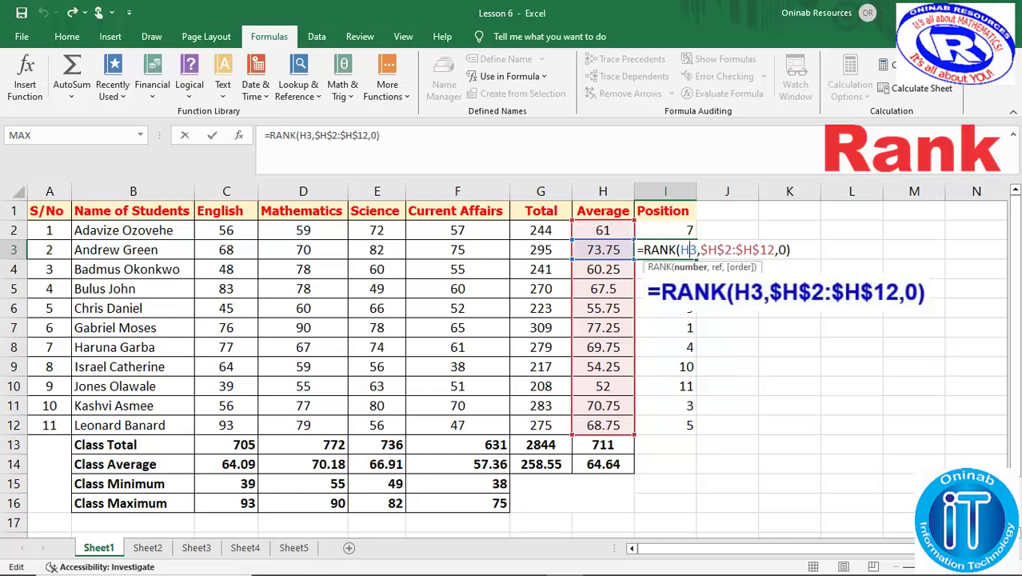
pyautogui.click(668, 289)
pyautogui.doubleClick(669, 289)
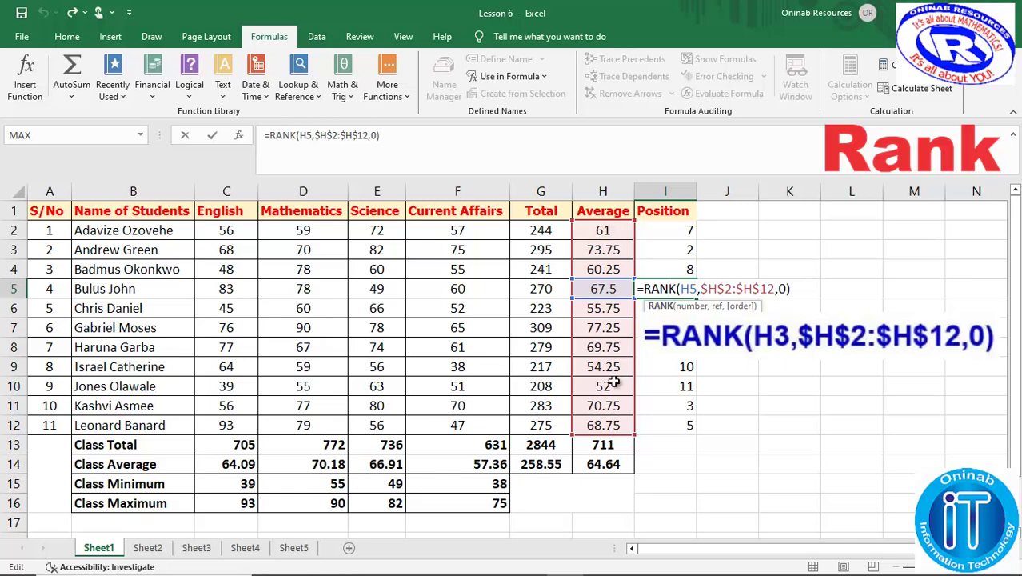
pyautogui.click(692, 424)
pyautogui.doubleClick(671, 425)
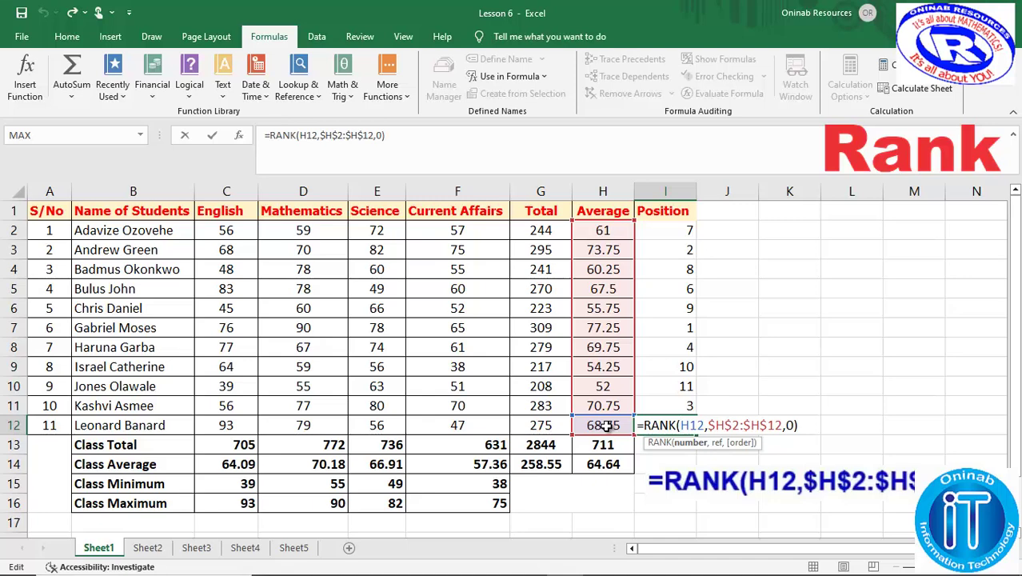
pyautogui.press('Return')
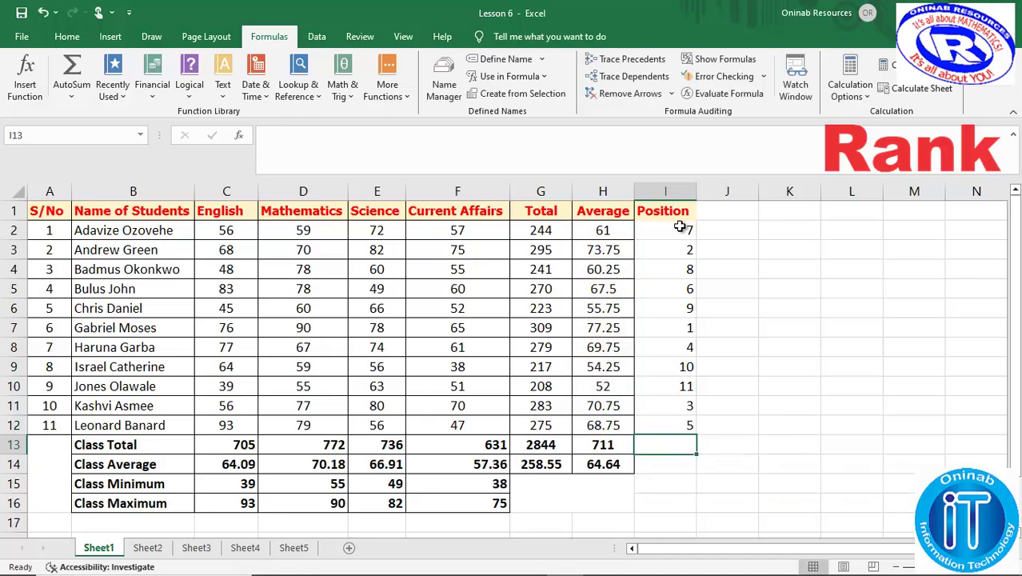
# Centre the rank values in I2:I12 horizontally.
pyautogui.moveTo(678, 227); pyautogui.dragTo(672, 418)
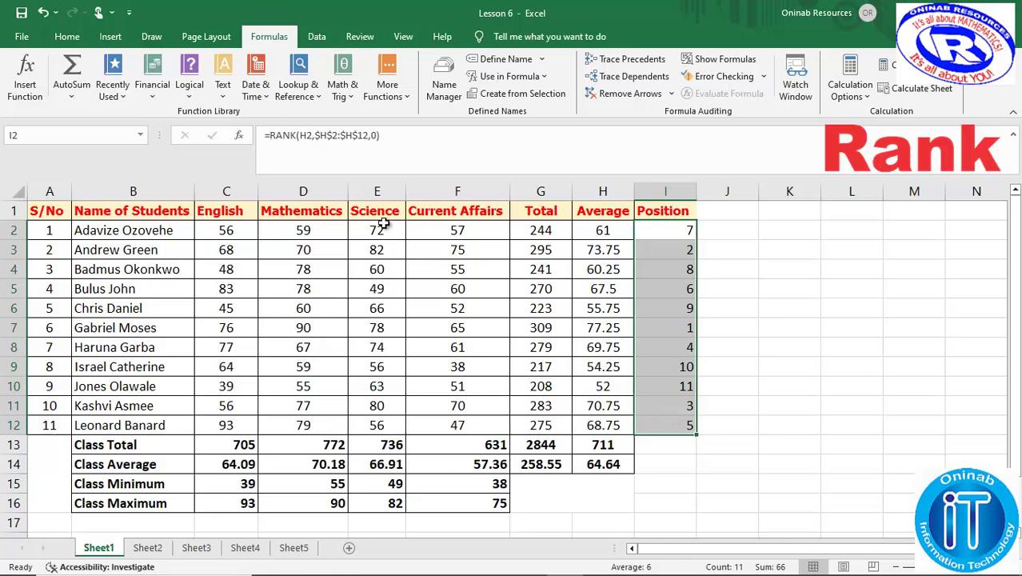
pyautogui.click(68, 37)
pyautogui.click(277, 88)
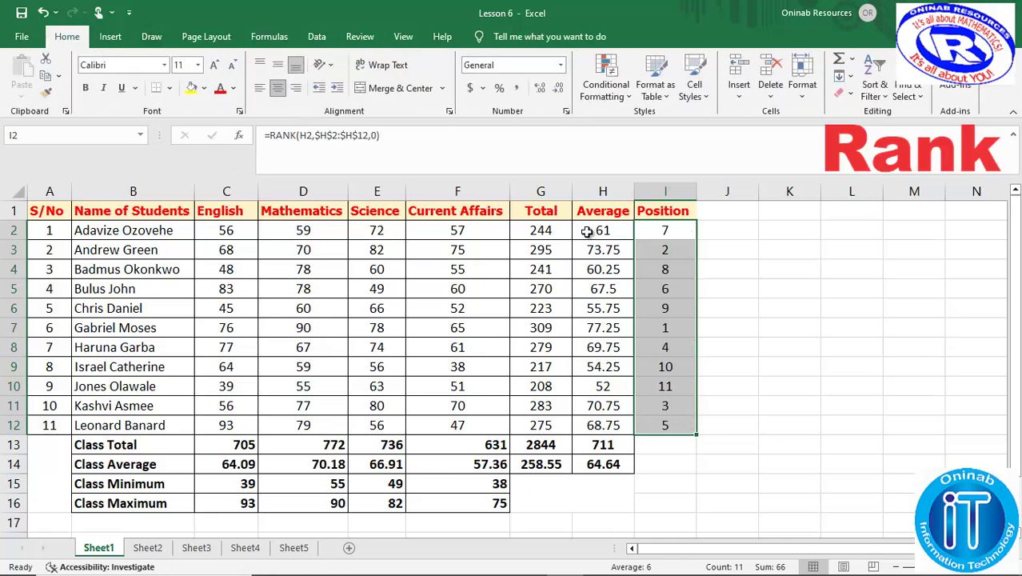
# Change the header in I1 to Class Position and widen column I to fit it.
pyautogui.click(685, 210)
pyautogui.doubleClick(643, 212)
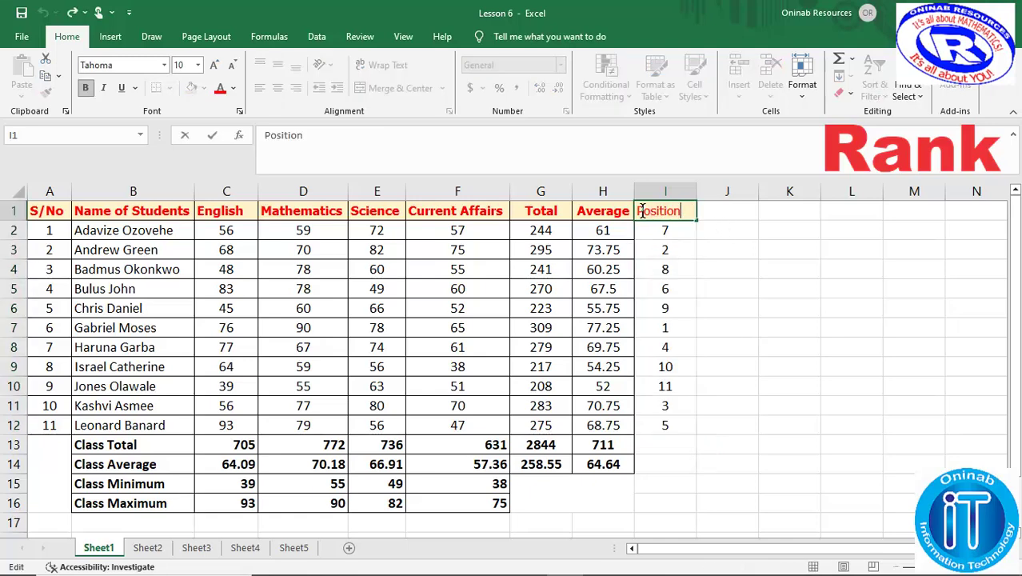
pyautogui.write('Cla')
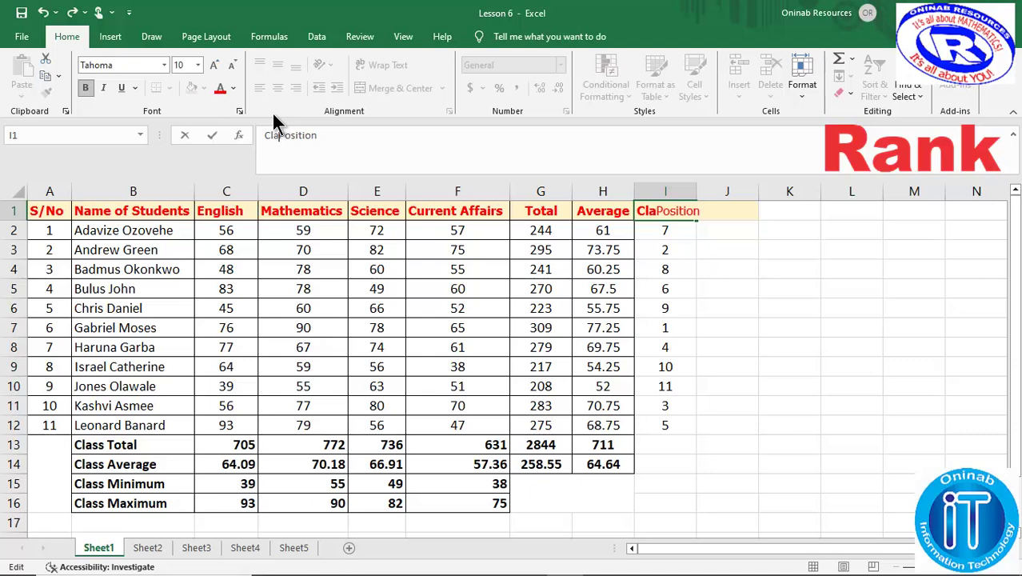
pyautogui.write('ss')
pyautogui.press('Return')
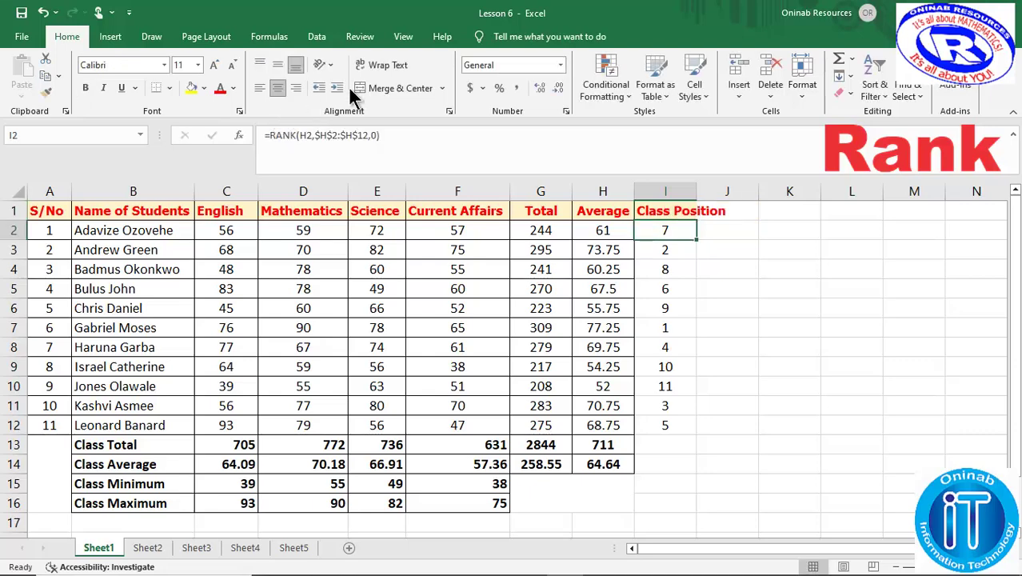
pyautogui.moveTo(696, 193); pyautogui.dragTo(728, 200)
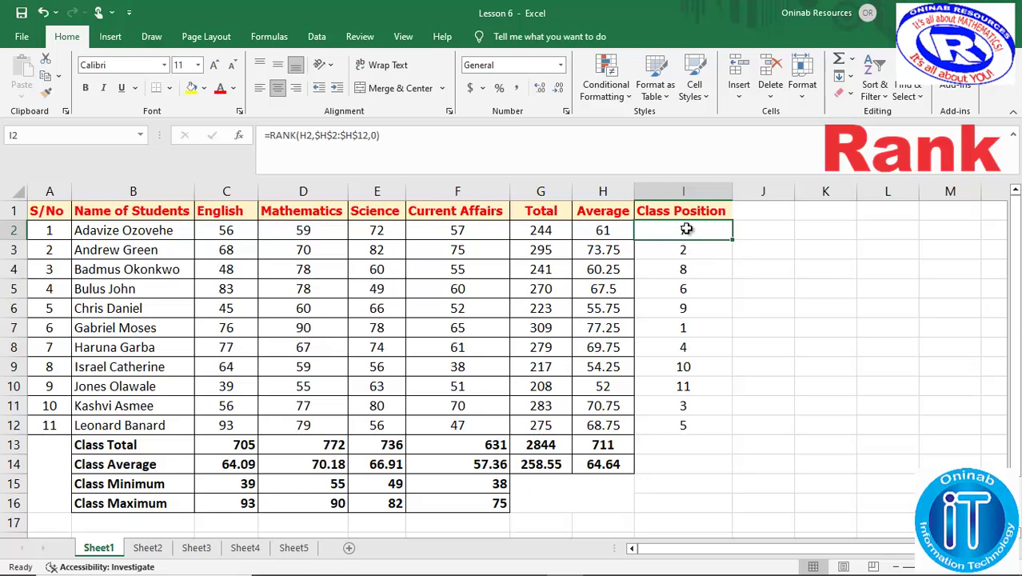
# Apply all borders to the class positions in I2:I12.
pyautogui.moveTo(686, 228); pyautogui.dragTo(682, 422)
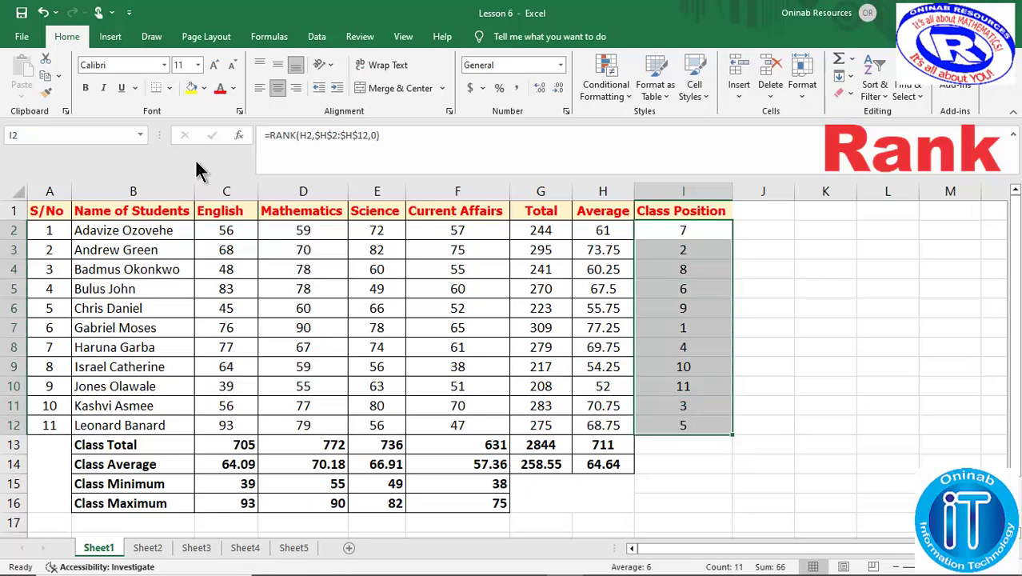
pyautogui.click(170, 88)
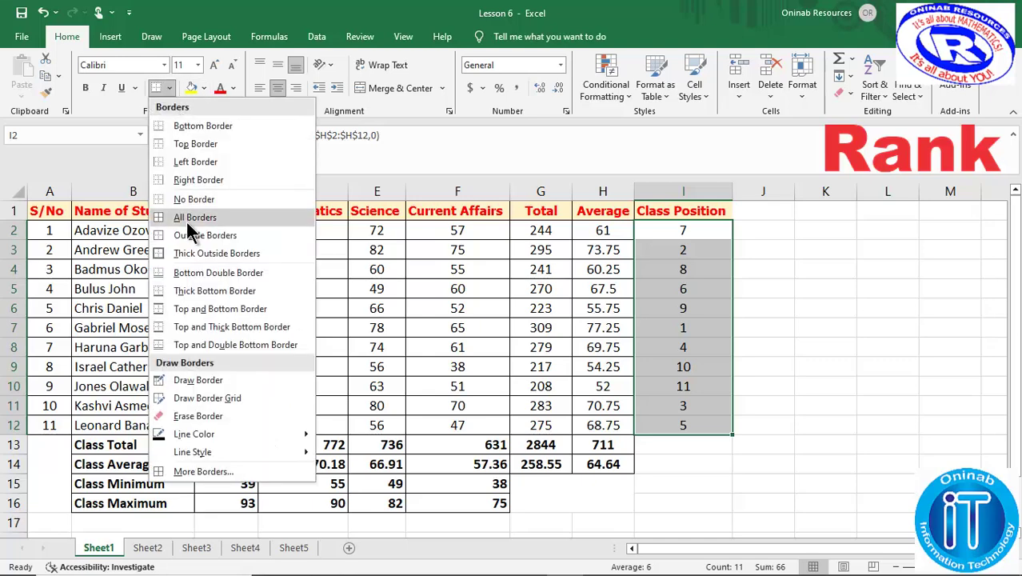
pyautogui.click(186, 220)
pyautogui.click(776, 323)
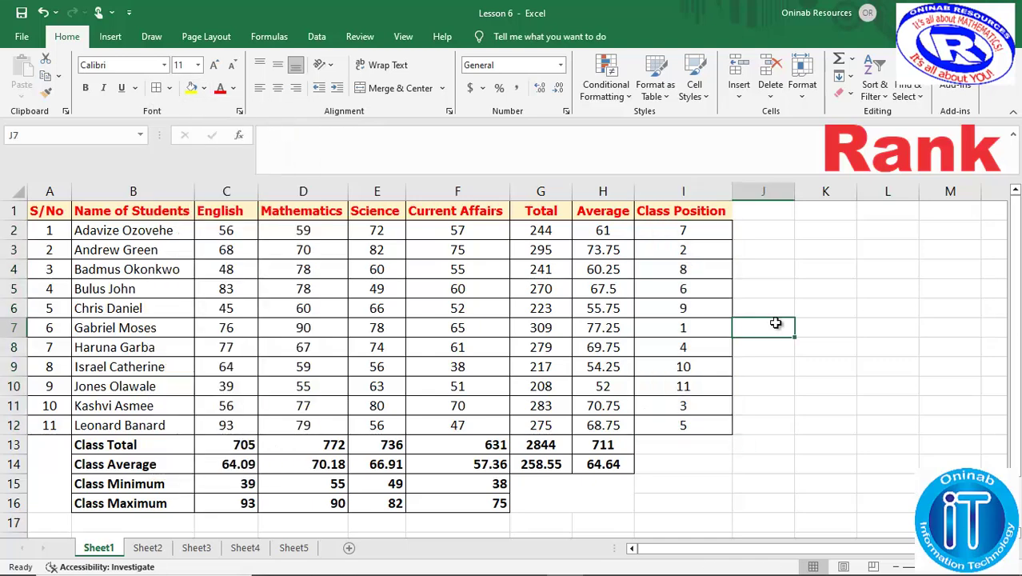
# Inspect the absolute reference range in I2's rank formula without changing it.
pyautogui.click(686, 228)
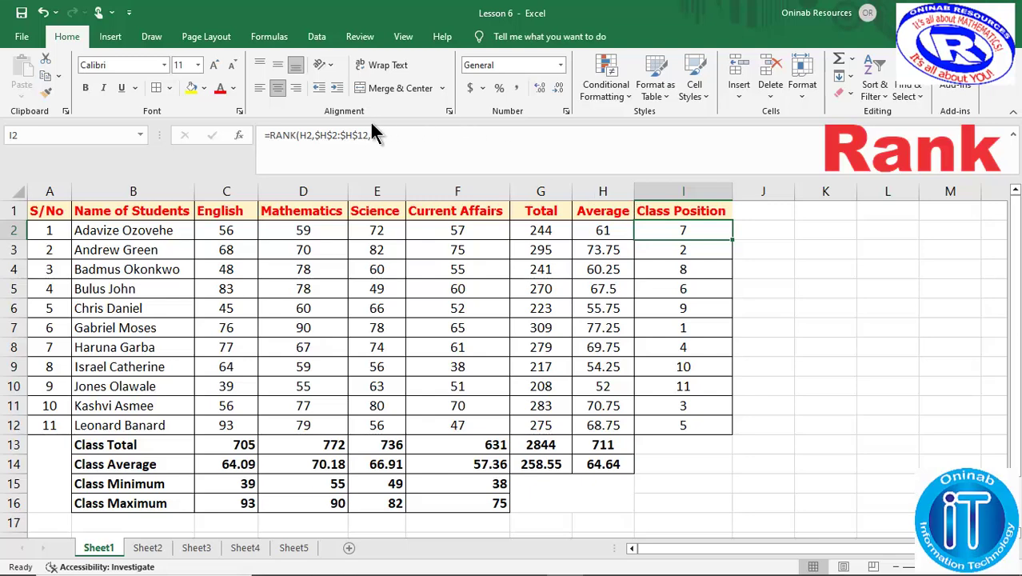
pyautogui.moveTo(315, 135); pyautogui.dragTo(370, 136)
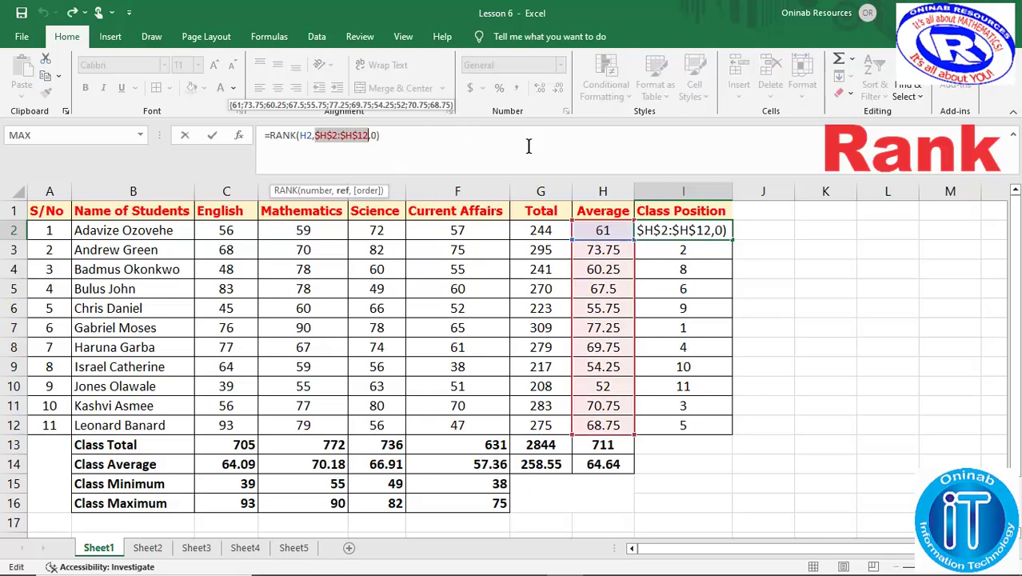
pyautogui.press('Escape')
# Define the student totals in G2:G12 as a workbook-scoped named range called Total.
pyautogui.press('Left')
pyautogui.press('Left')
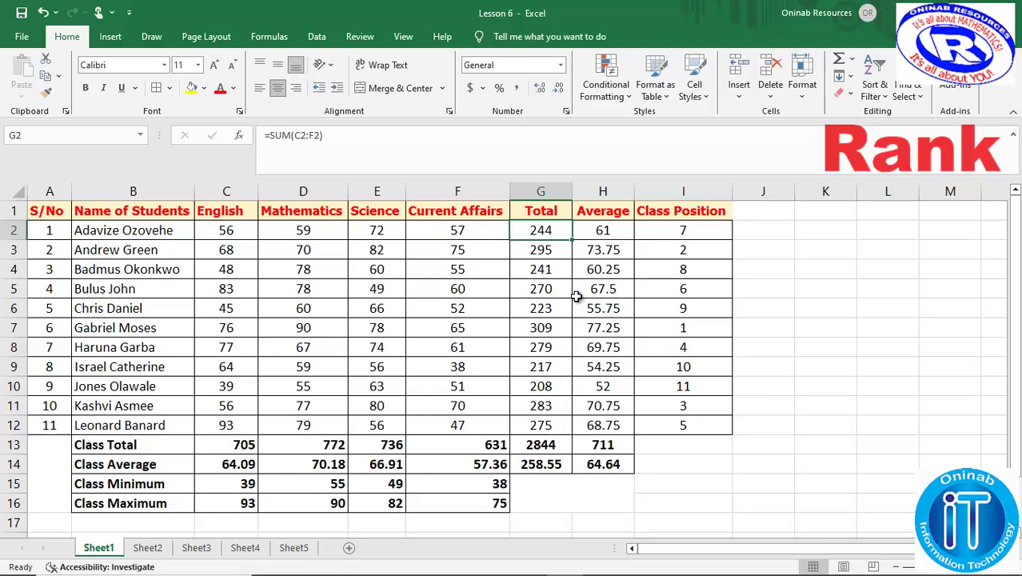
pyautogui.moveTo(550, 230); pyautogui.dragTo(552, 424)
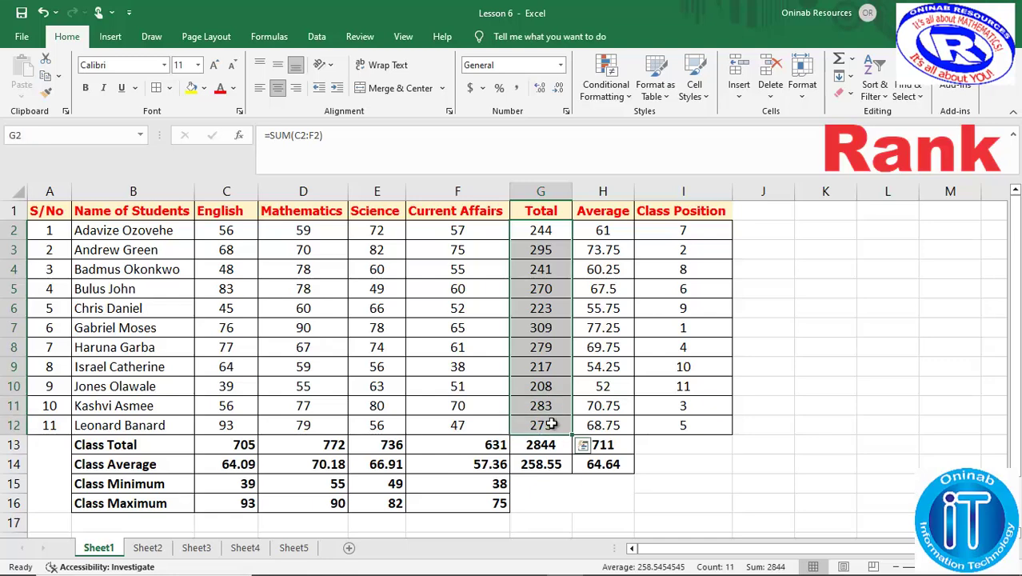
pyautogui.rightClick(551, 424)
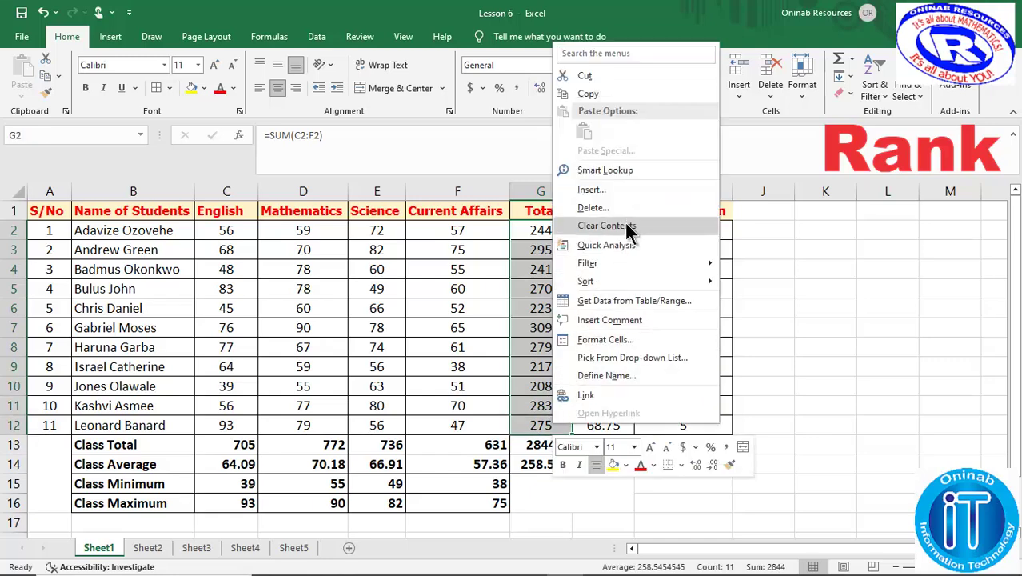
pyautogui.click(631, 376)
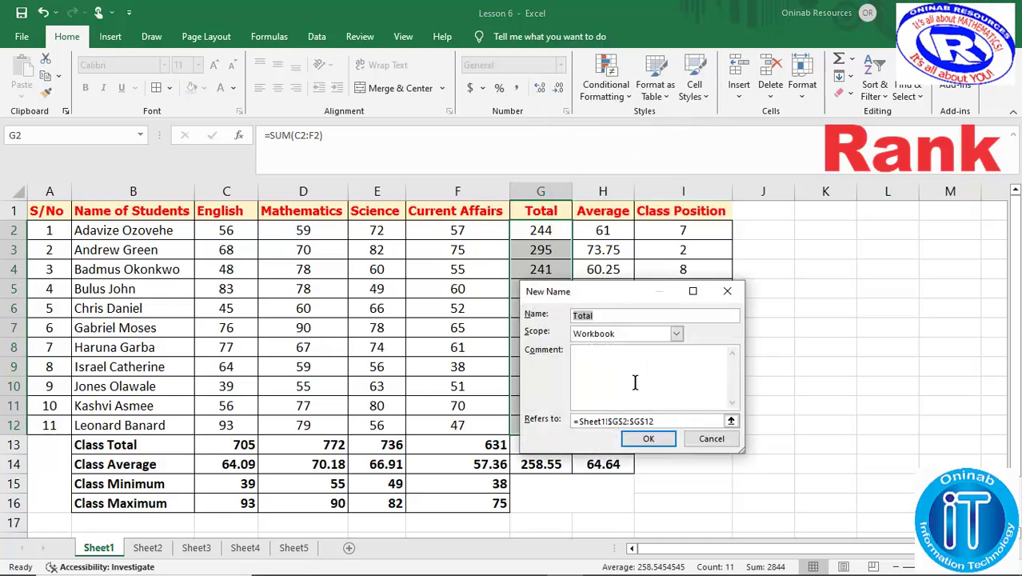
pyautogui.click(651, 438)
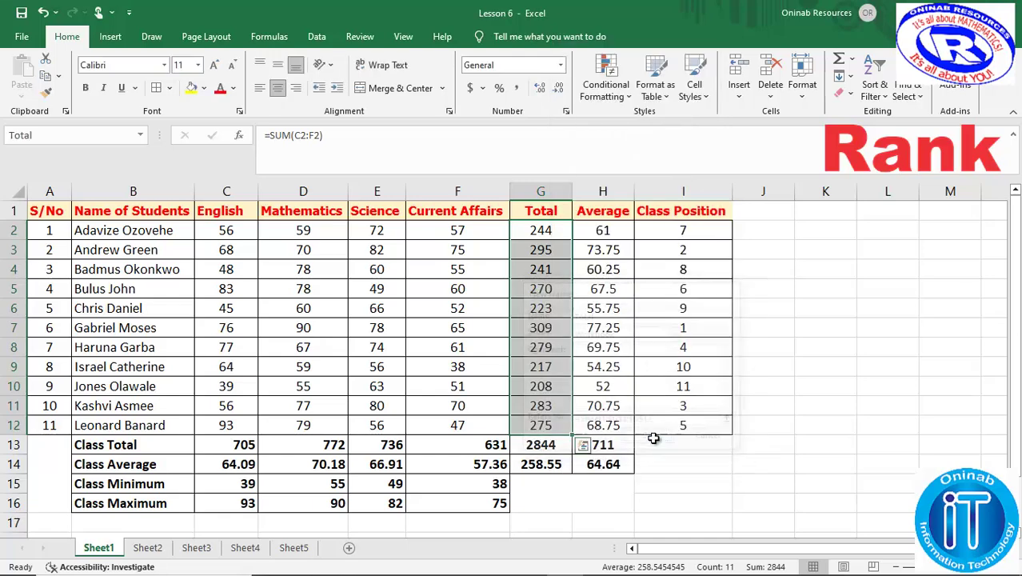
# Add the header Pos in J1.
pyautogui.click(777, 212)
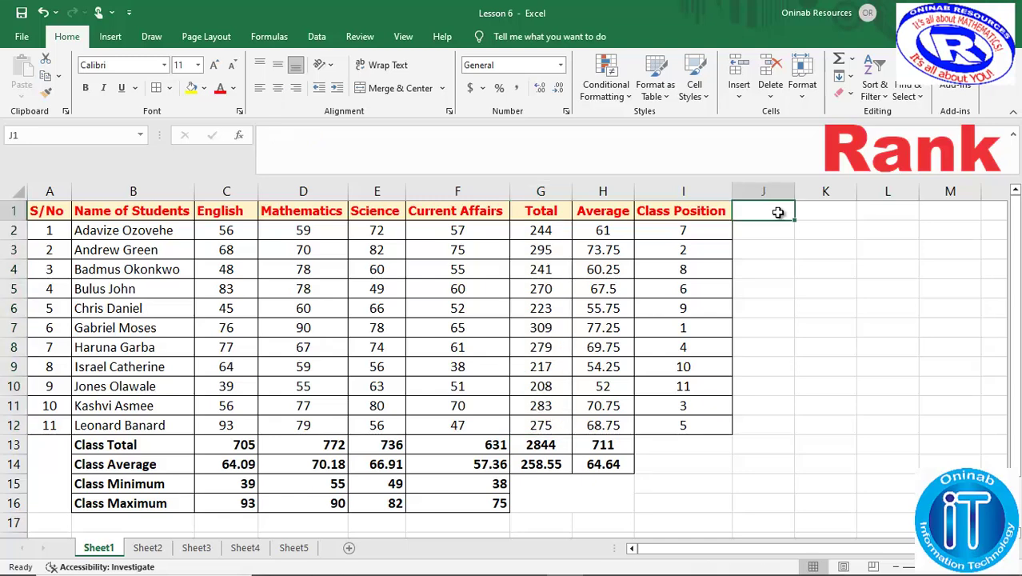
pyautogui.write('Pos')
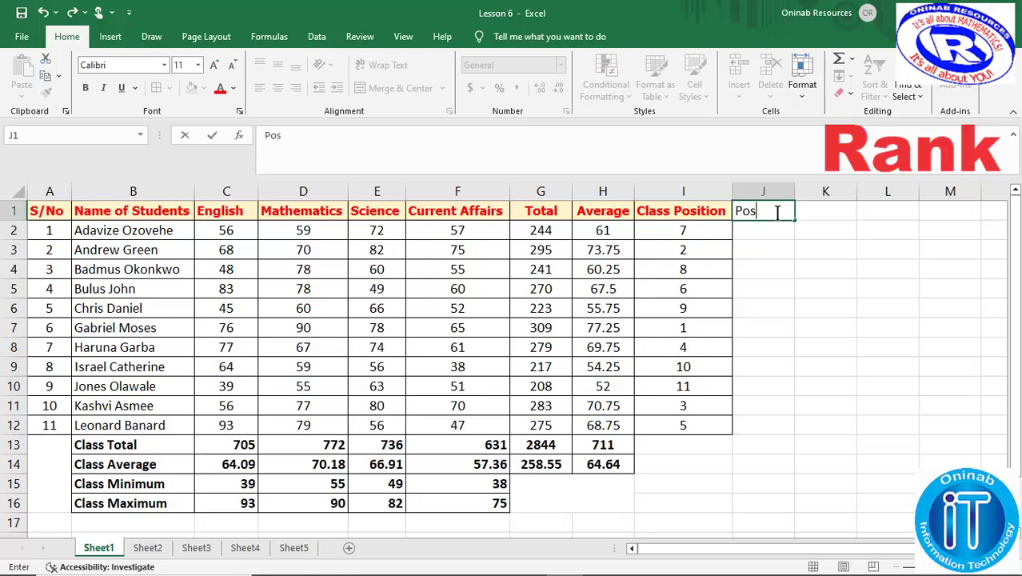
pyautogui.press('Return')
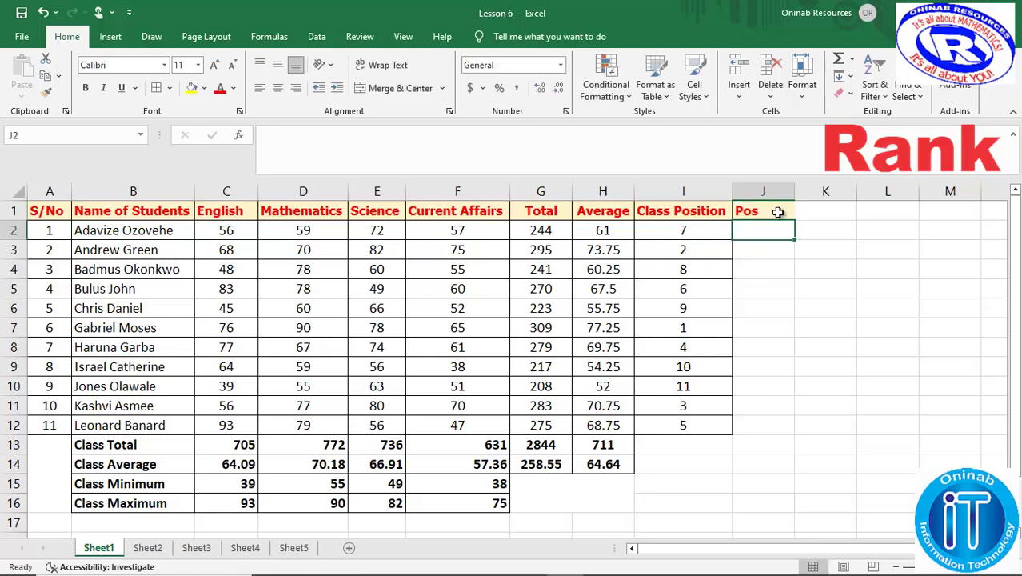
# Enter =RANK(G2,Total,0) in J2 to rank the first student's total in descending order using the named range.
pyautogui.write('=')
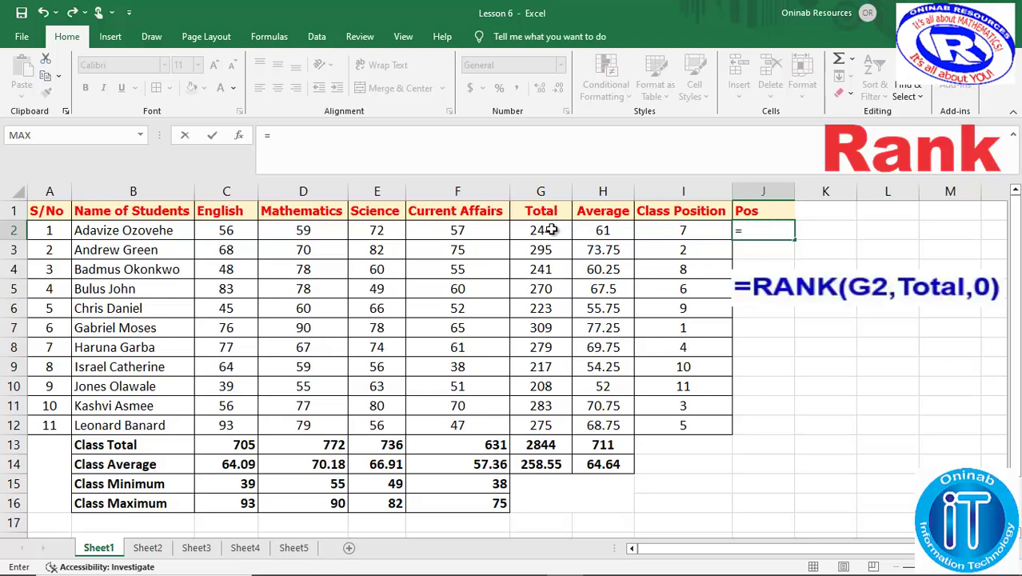
pyautogui.write('ra')
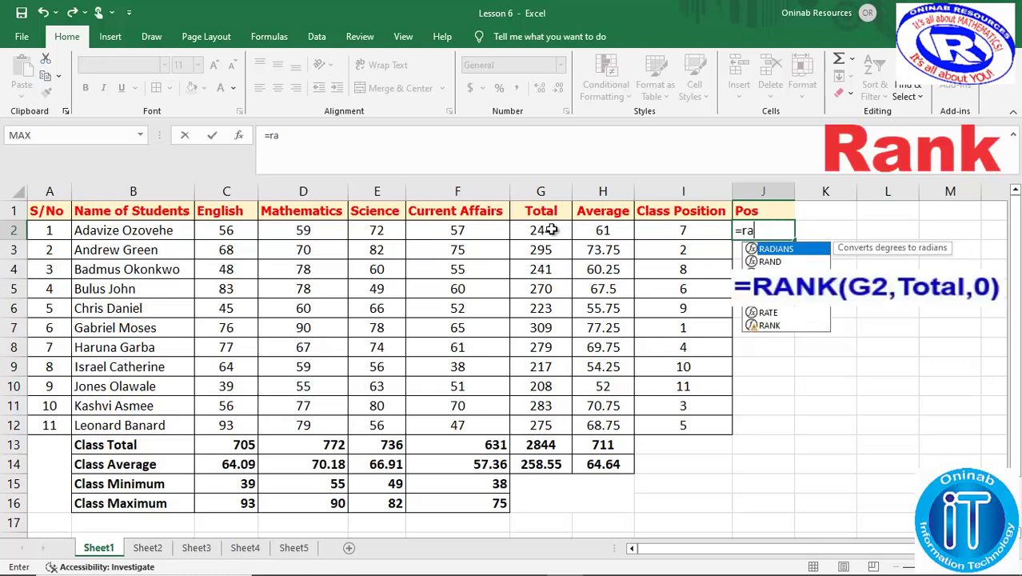
pyautogui.write('nk(')
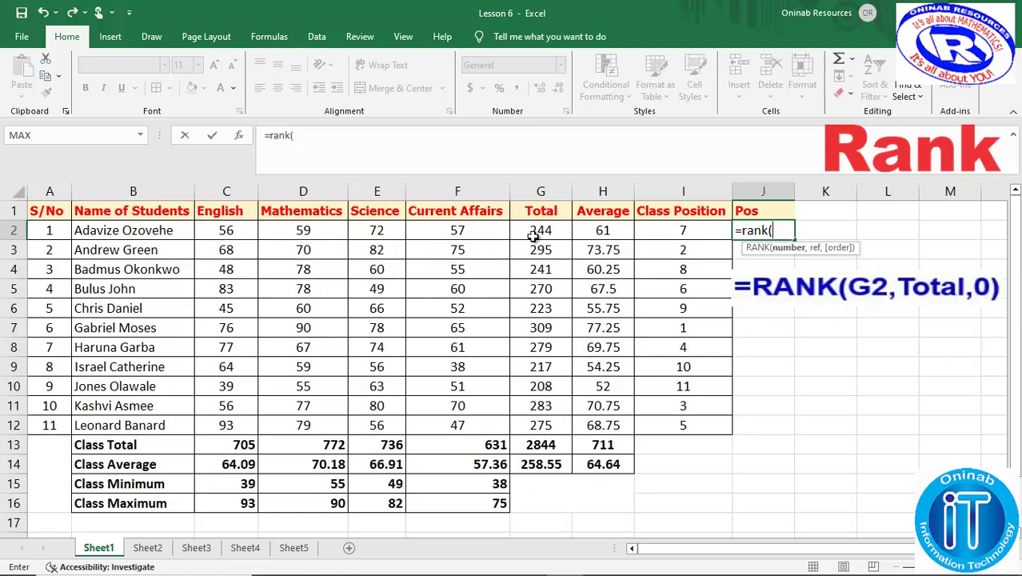
pyautogui.click(545, 230)
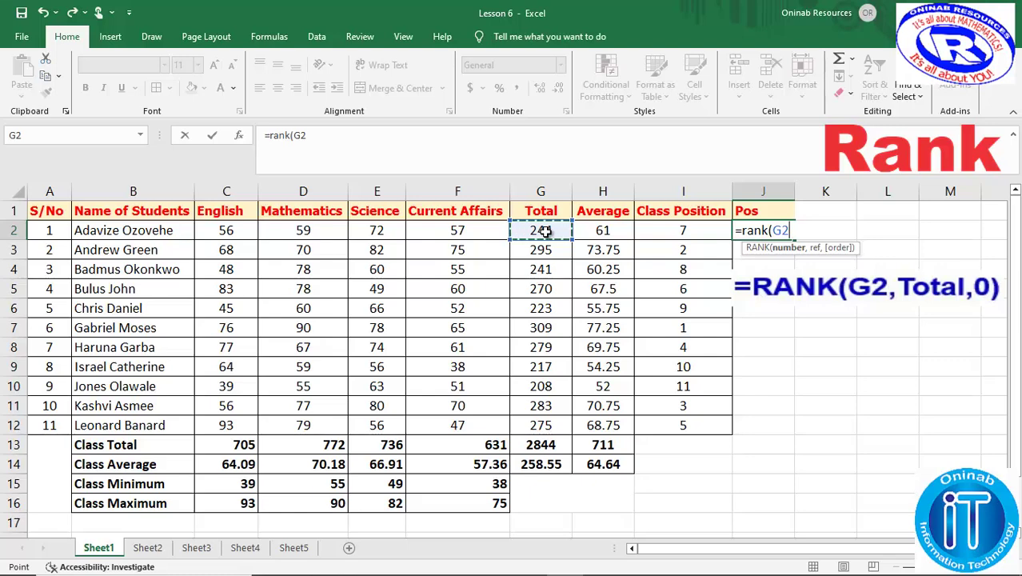
pyautogui.write(',')
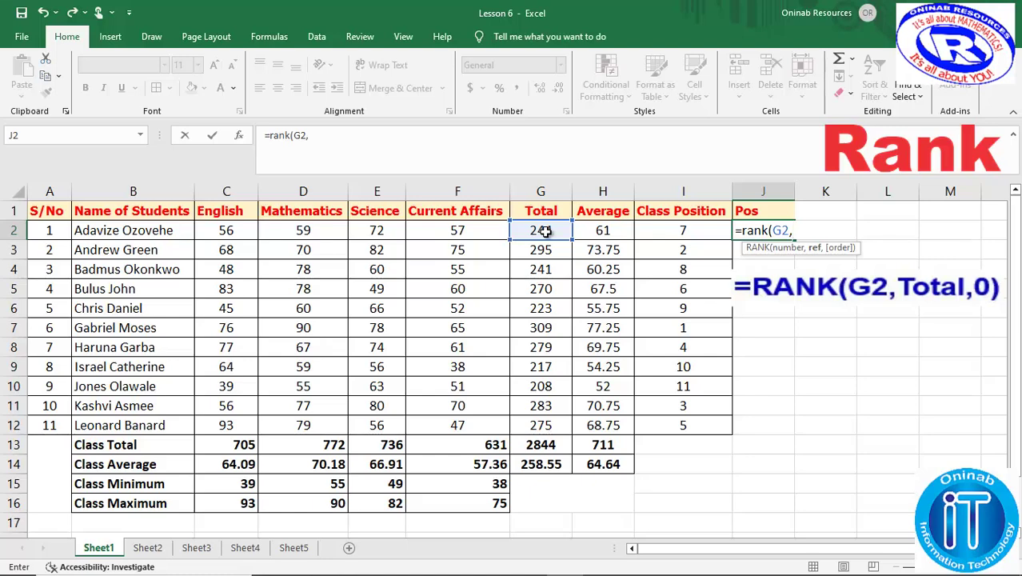
pyautogui.write('T')
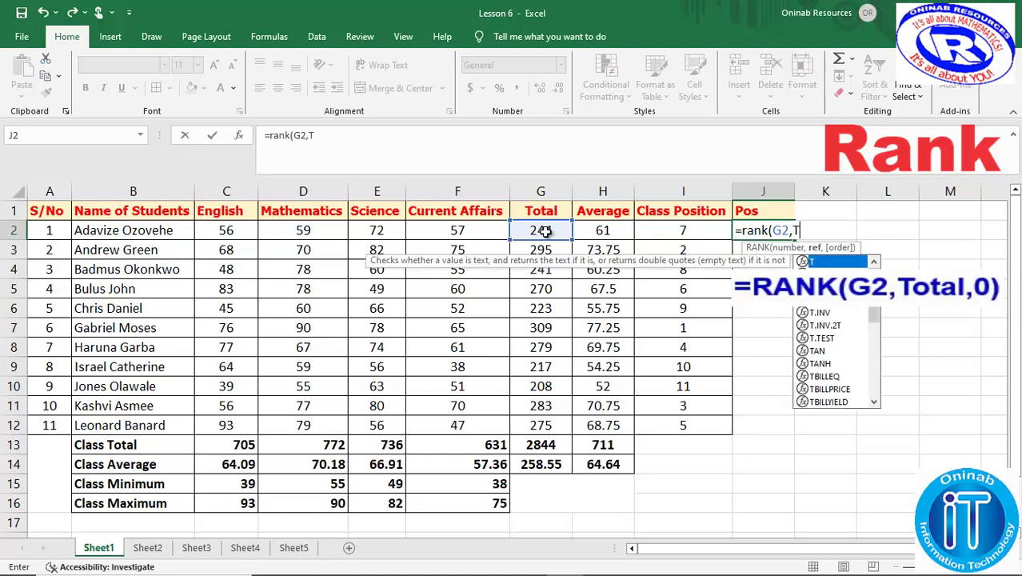
pyautogui.write('ota')
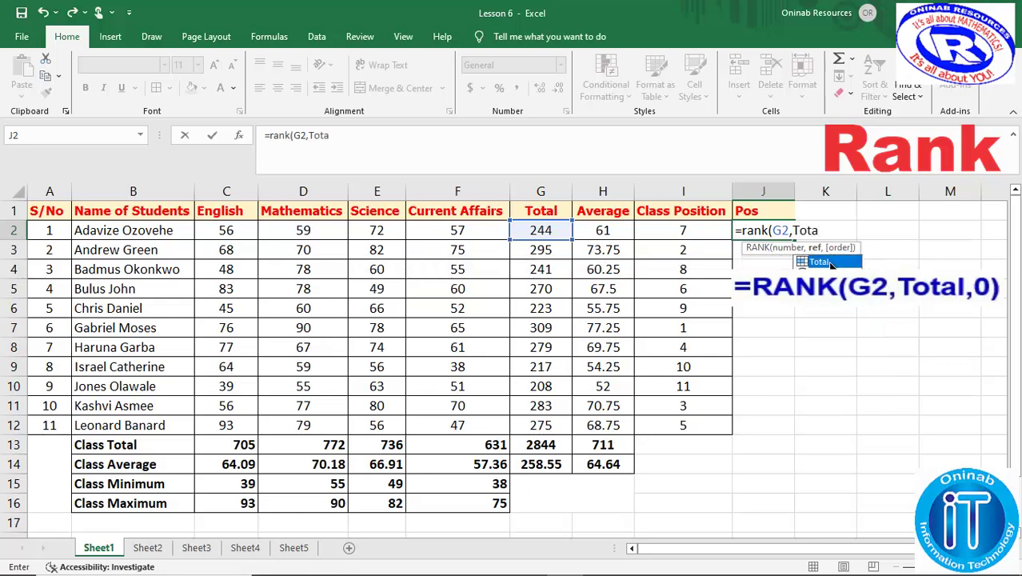
pyautogui.doubleClick(830, 262)
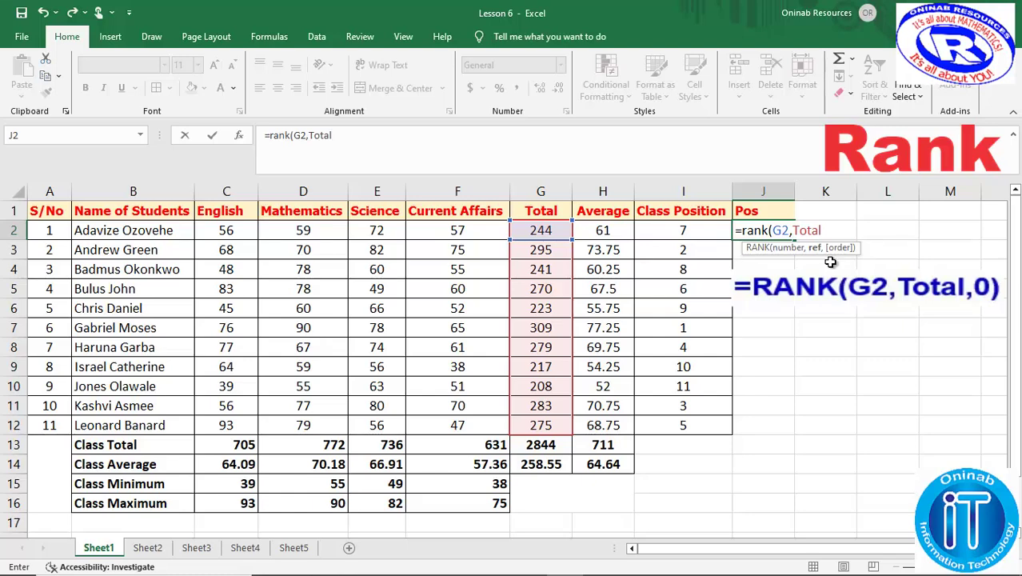
pyautogui.write('.')
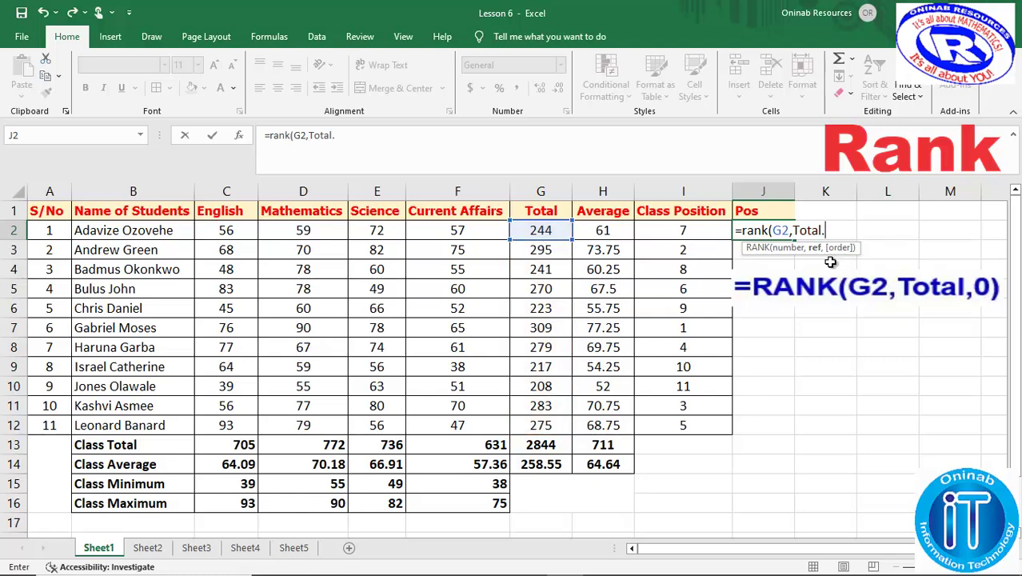
pyautogui.press('BackSpace')
pyautogui.write(',')
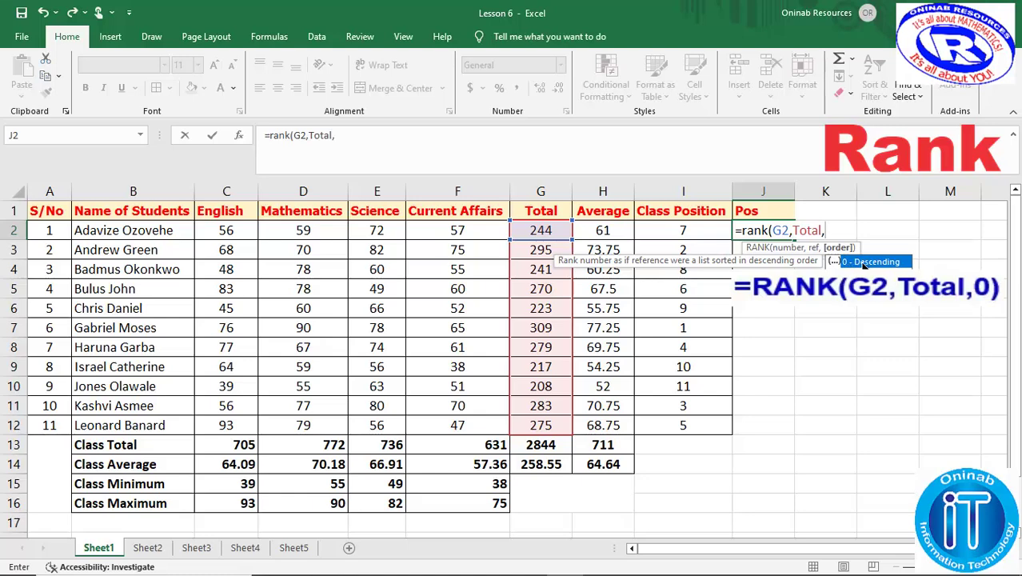
pyautogui.doubleClick(869, 262)
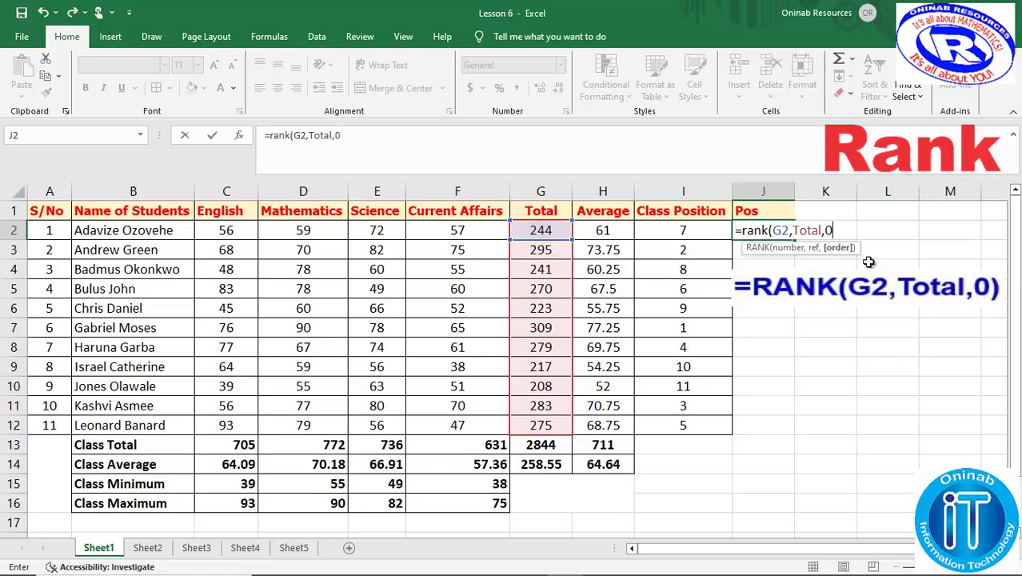
pyautogui.press('Return')
# Fill the descending rank formula from J2 down through J12.
pyautogui.click(784, 228)
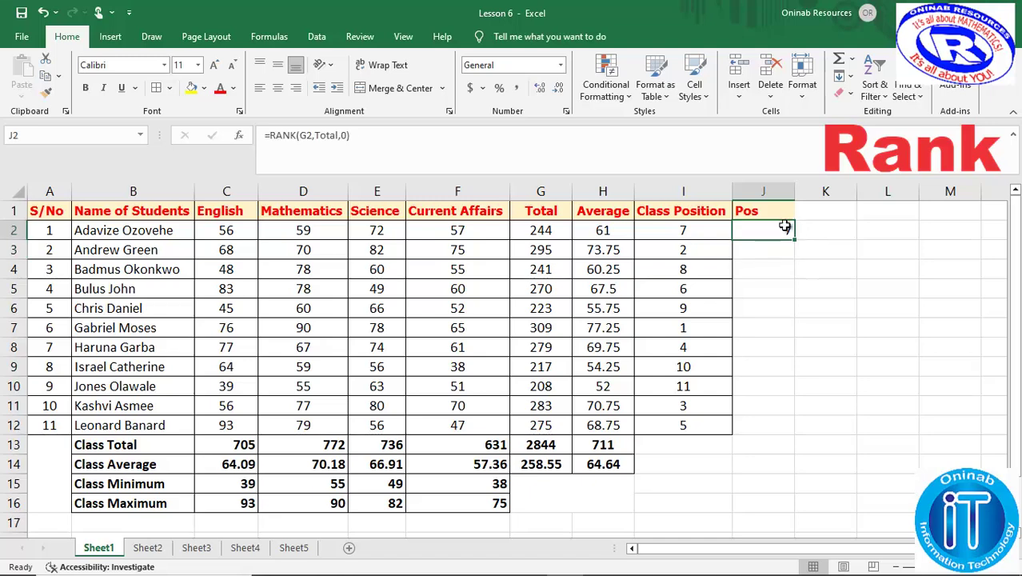
pyautogui.moveTo(793, 239); pyautogui.dragTo(788, 426)
pyautogui.click(849, 430)
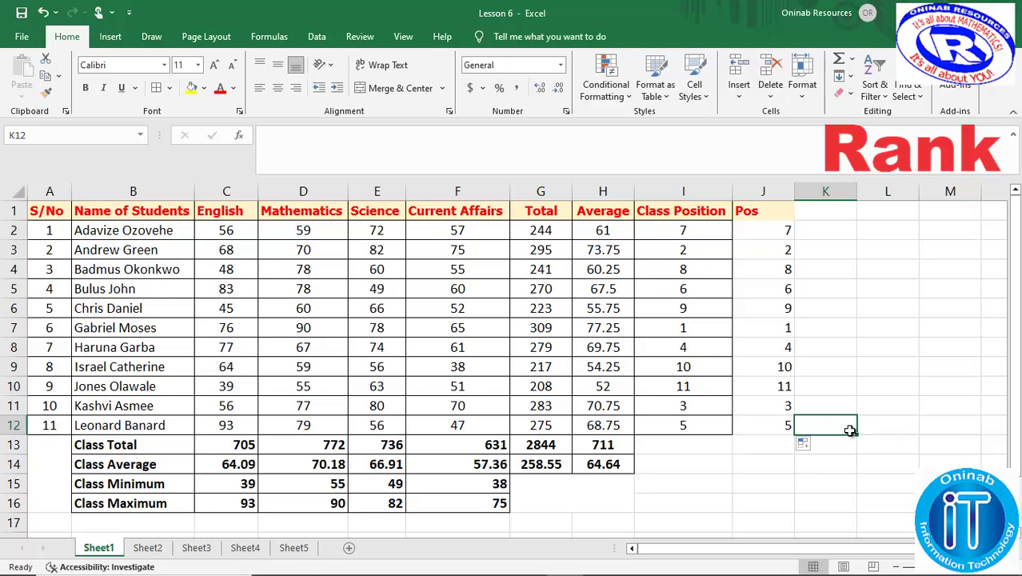
# Set the order argument of J2's rank formula to 1 for ascending and fill the formula down through J12.
pyautogui.doubleClick(779, 231)
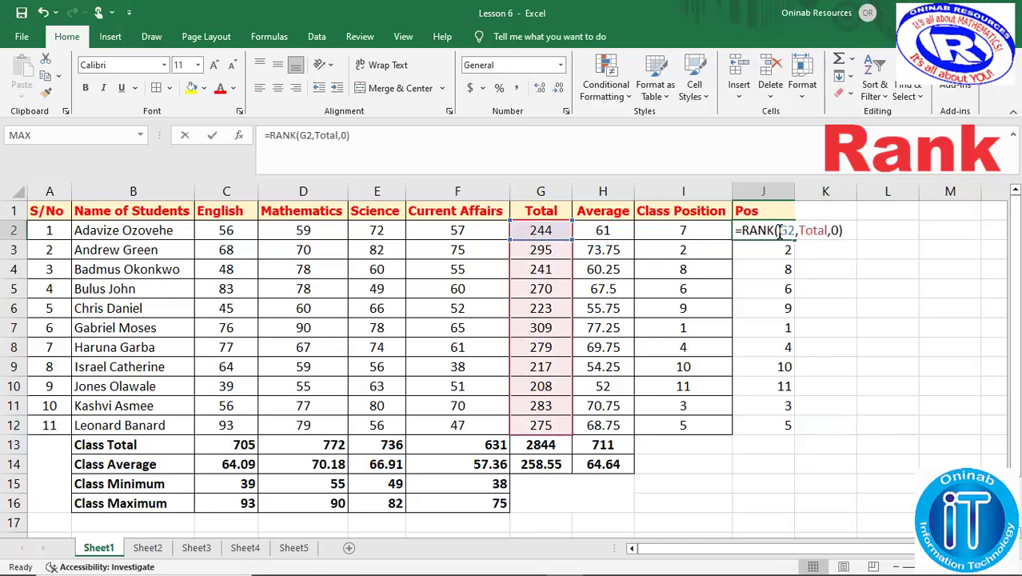
pyautogui.click(346, 134)
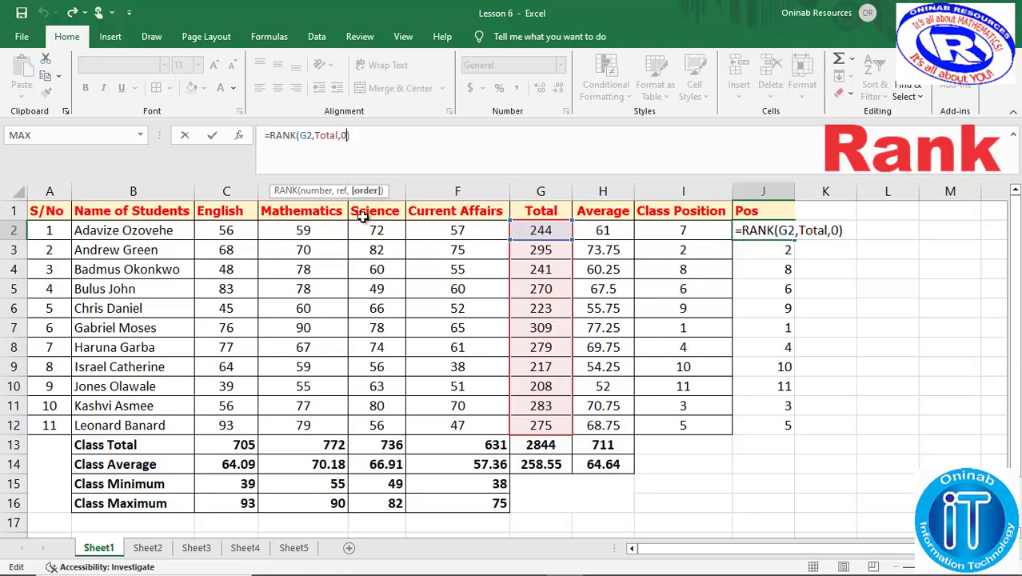
pyautogui.press('BackSpace')
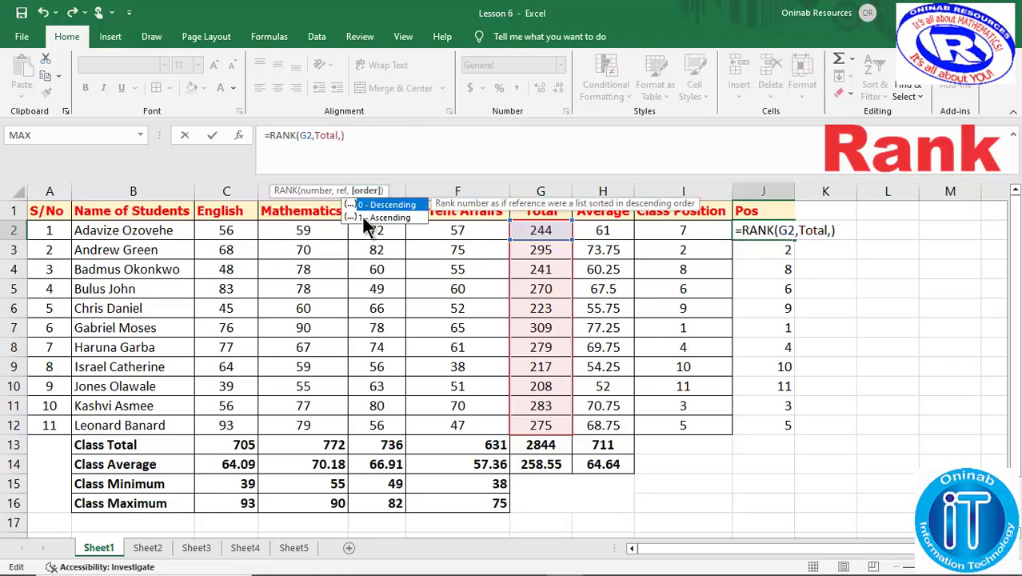
pyautogui.write('1')
pyautogui.press('Return')
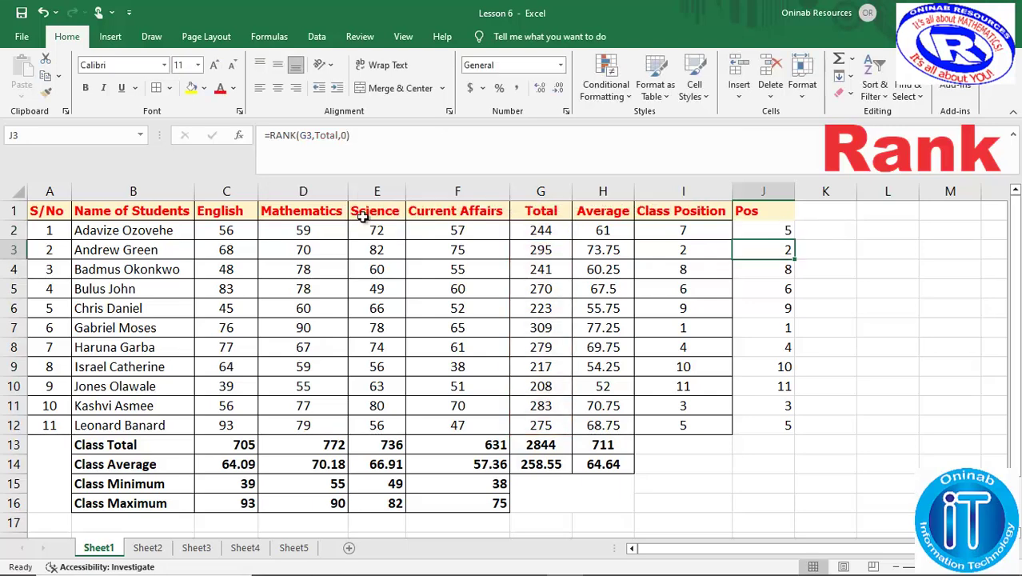
pyautogui.click(788, 232)
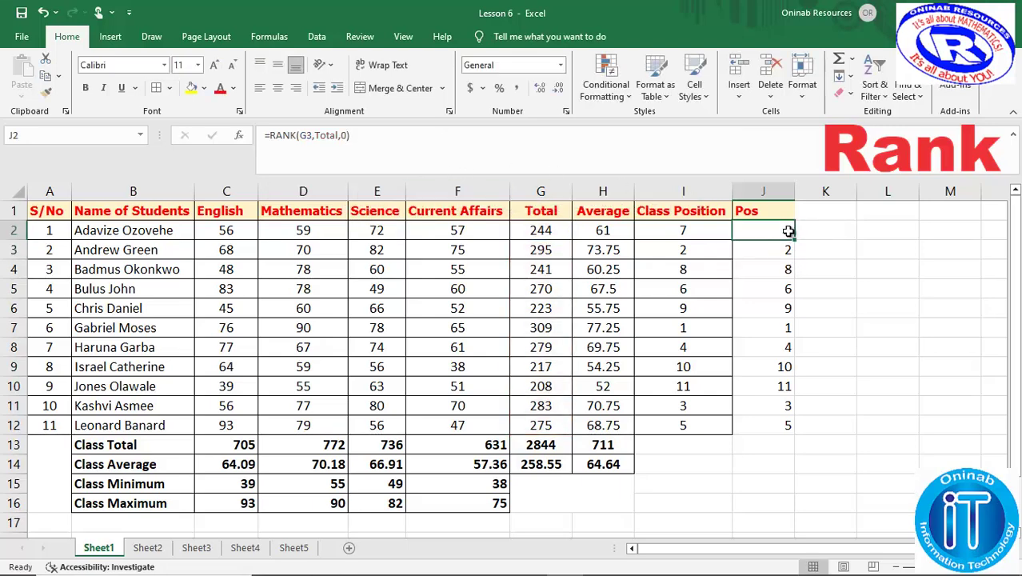
pyautogui.moveTo(794, 239); pyautogui.dragTo(794, 432)
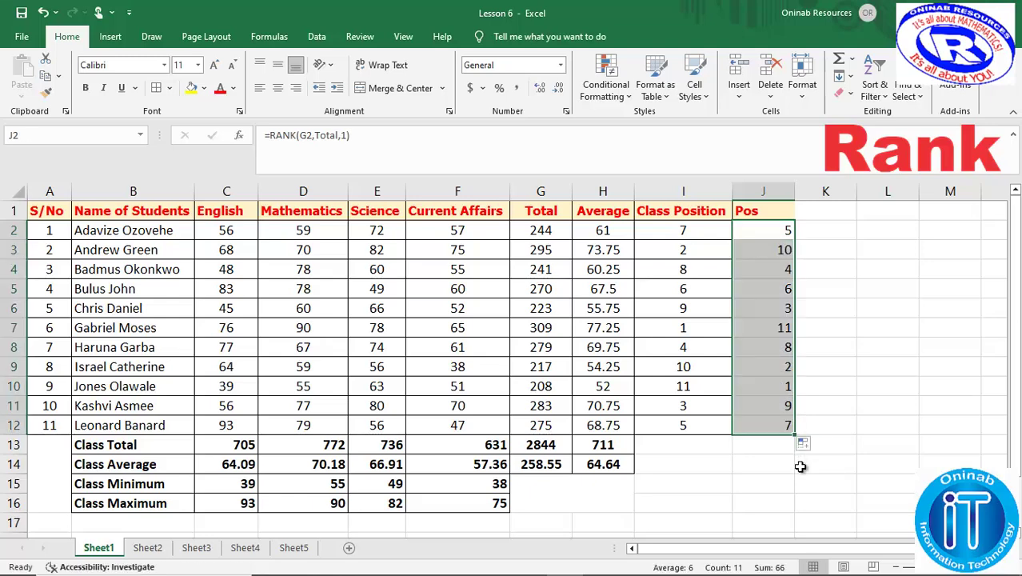
pyautogui.click(800, 466)
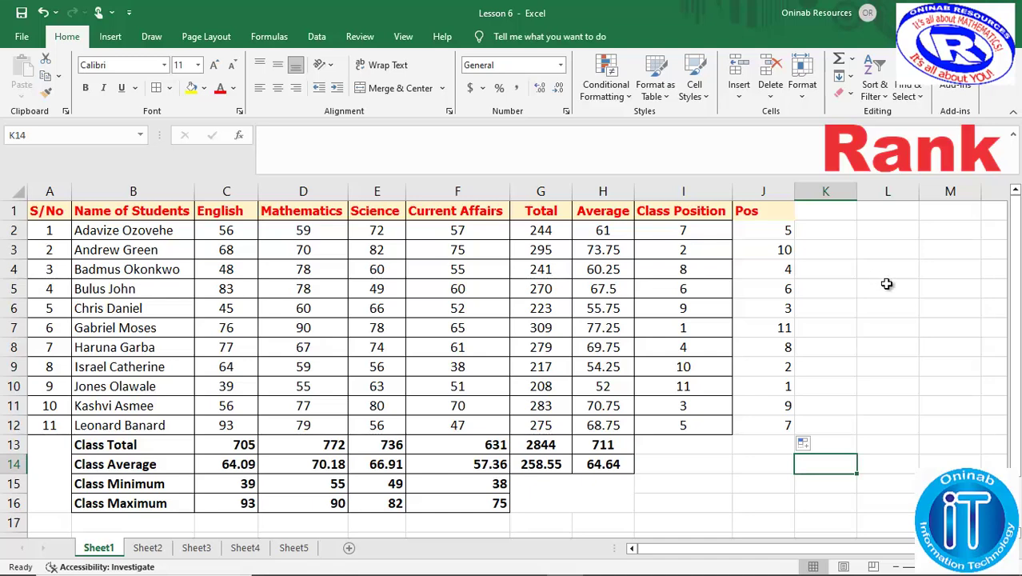